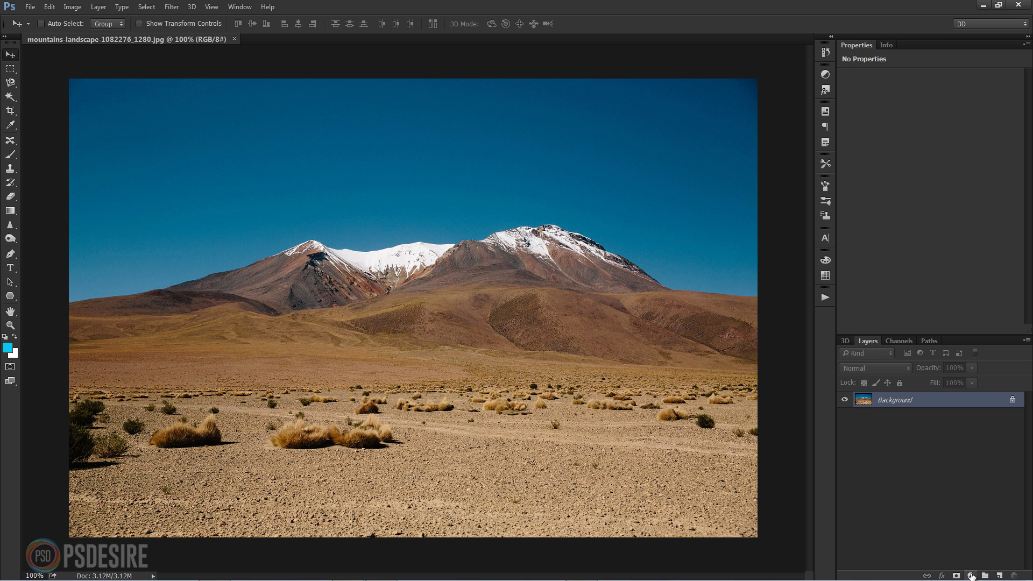
Add a Brightness/Contrast adjustment layer with brightness -150 and contrast 100
left_click(970, 576)
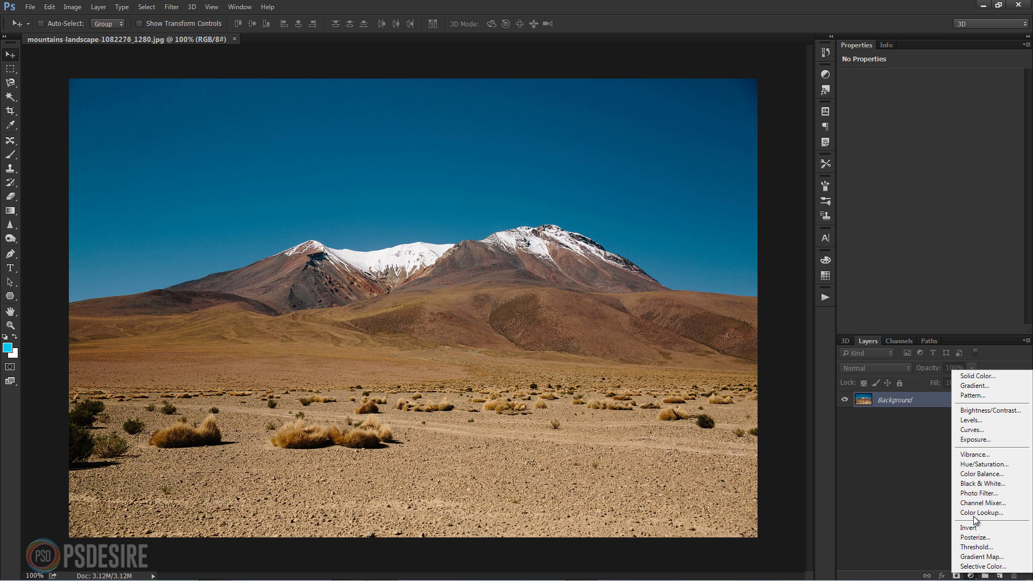
left_click(967, 412)
left_click_drag(935, 109, 828, 109)
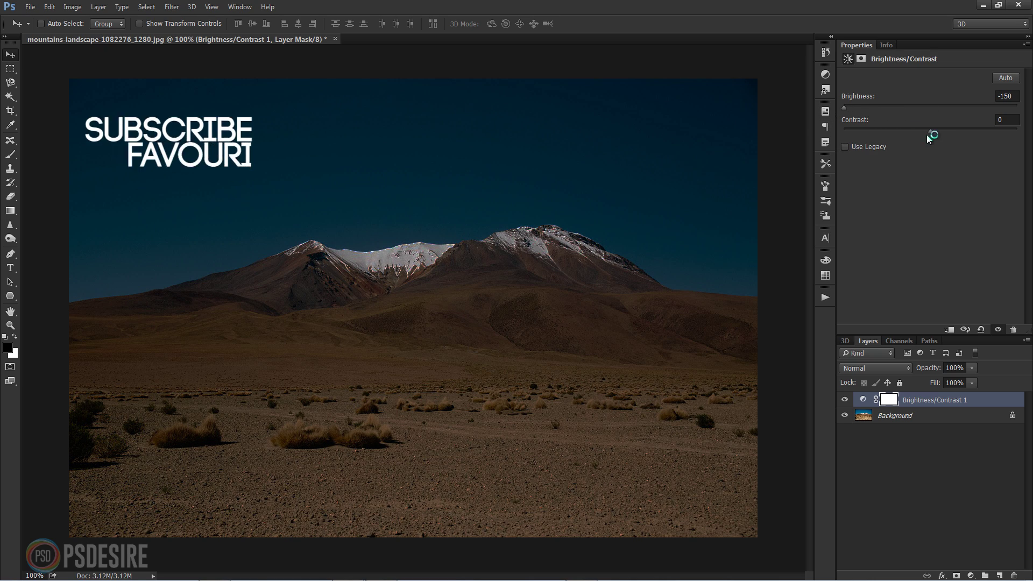
left_click_drag(932, 131, 1020, 135)
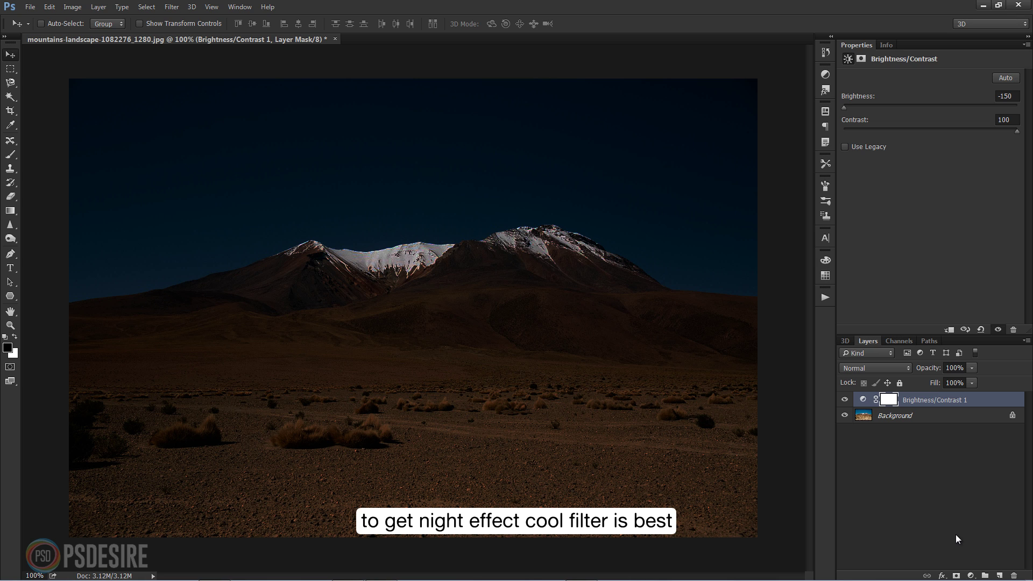
Add a Deep Blue Photo Filter layer at 100% density, then an empty Layer 1 above it
left_click(970, 575)
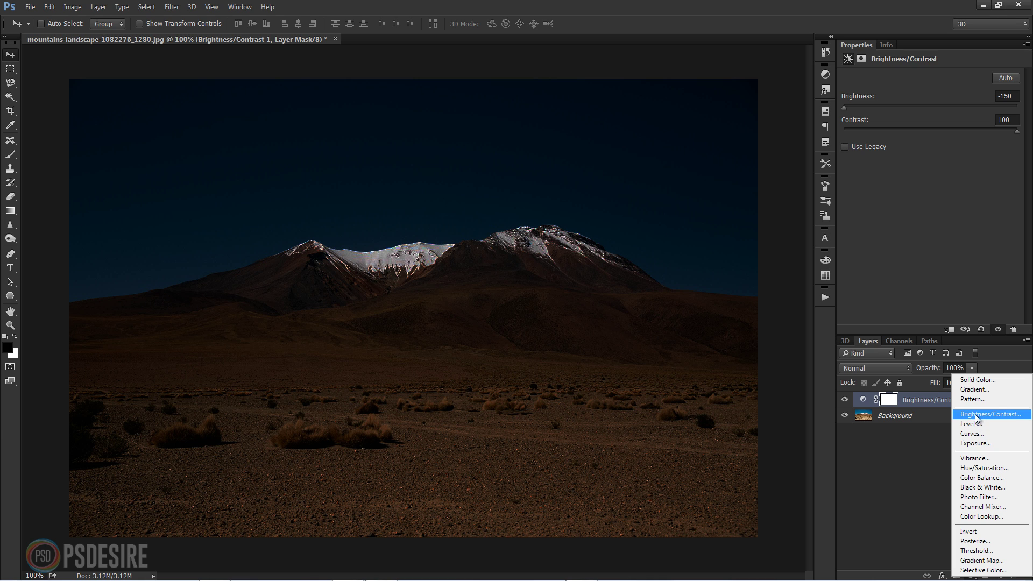
left_click(979, 497)
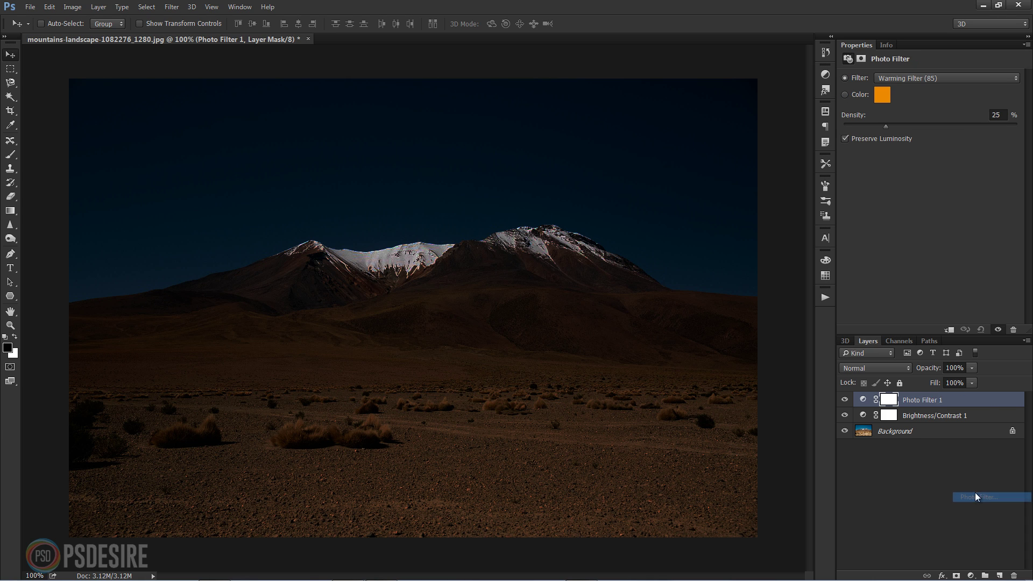
left_click(909, 79)
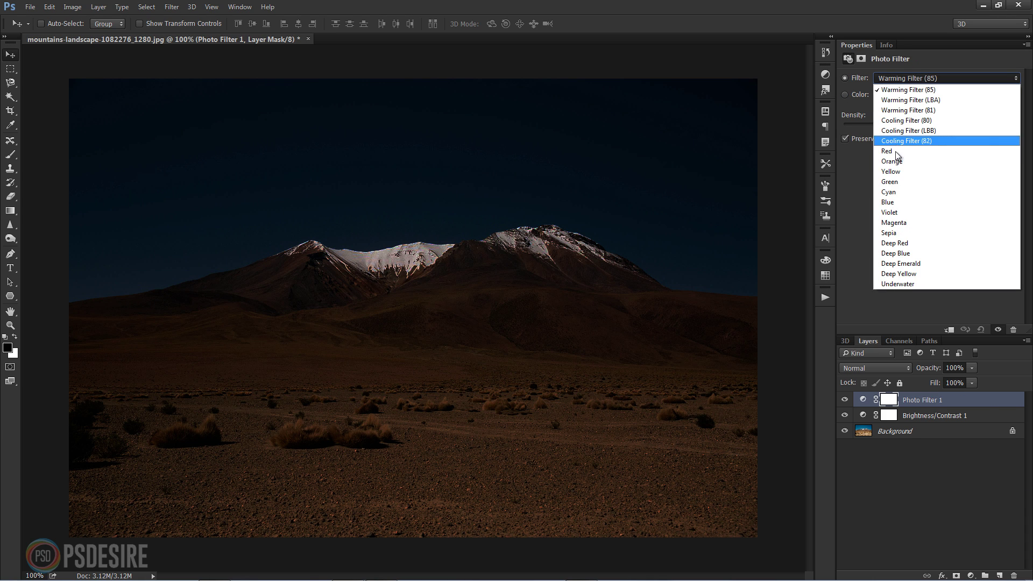
left_click(907, 253)
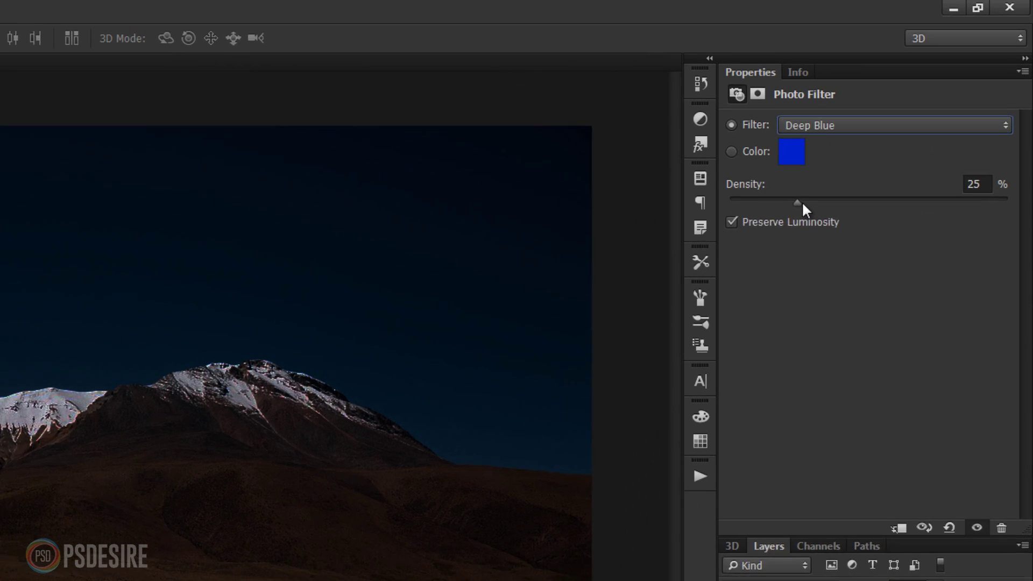
left_click_drag(888, 124, 921, 126)
left_click_drag(838, 218, 933, 218)
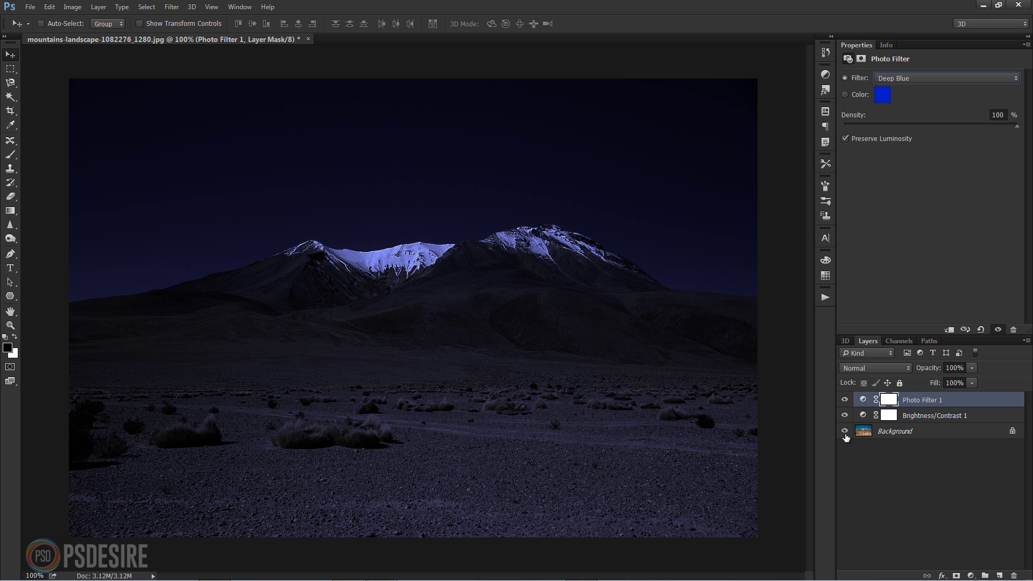
left_click(845, 433, "alt")
left_click(999, 576)
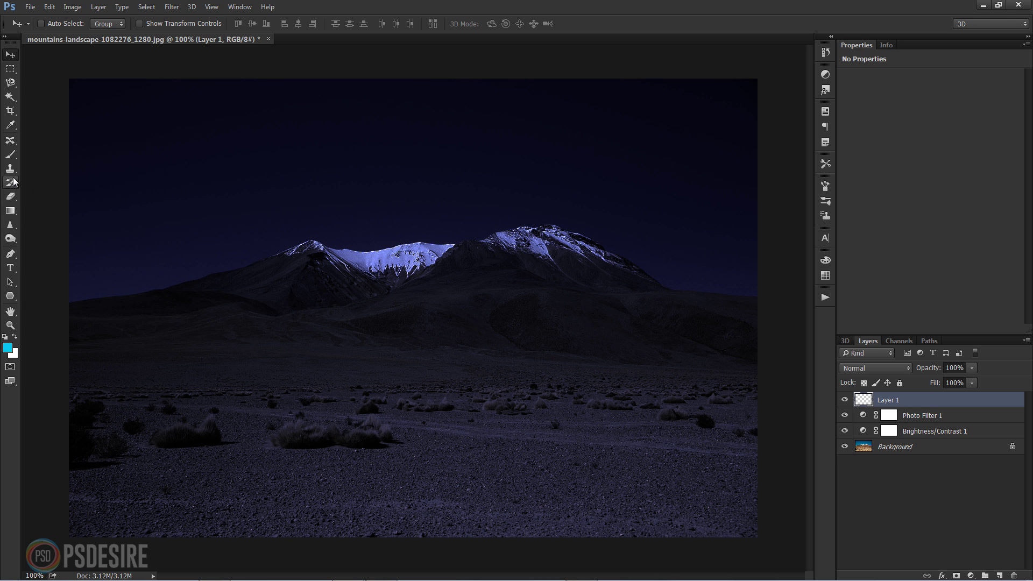
Set up the Brush tool with the 4608 moon brush at 199 px
left_click(10, 154)
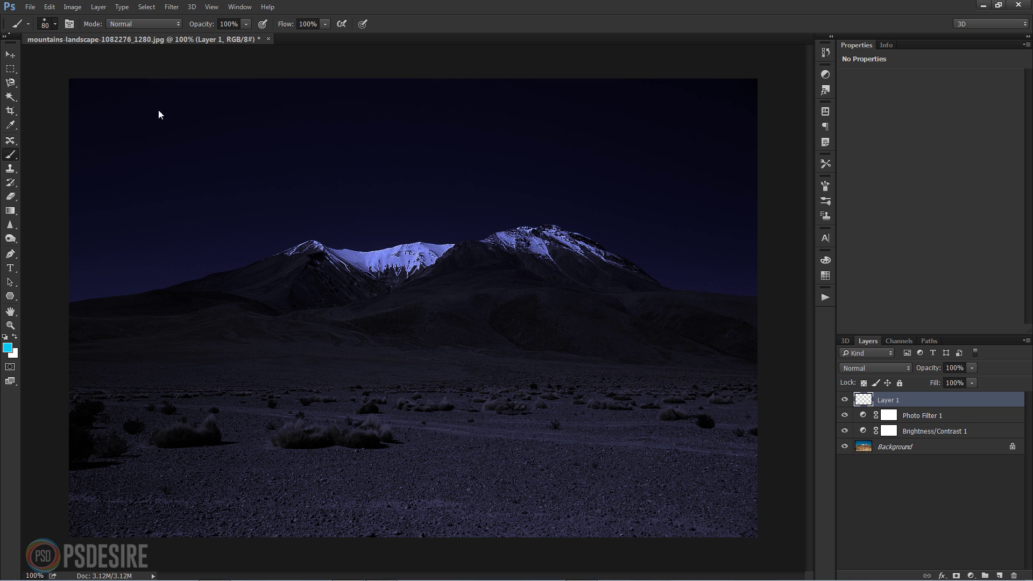
right_click(189, 139)
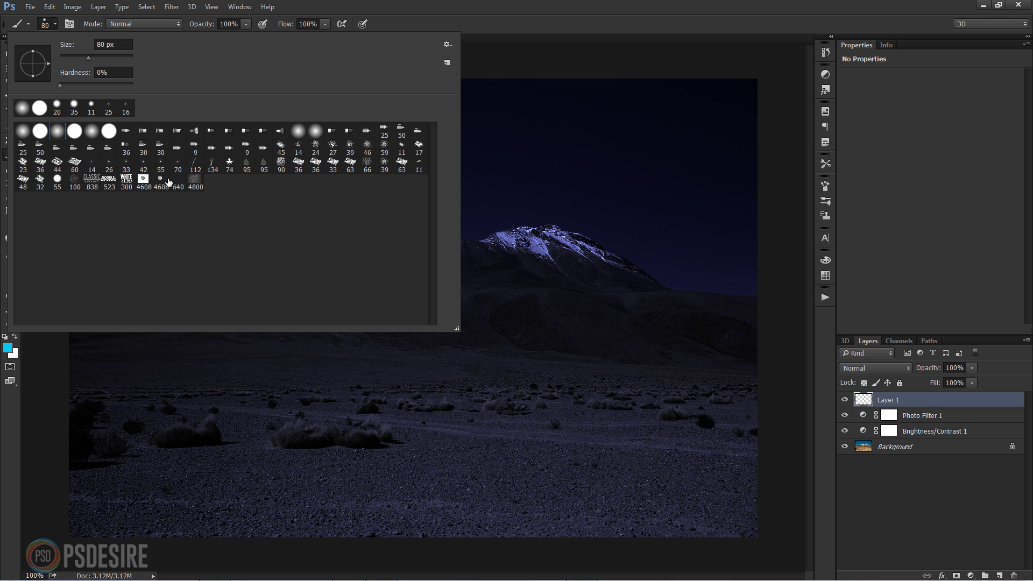
left_click(161, 181)
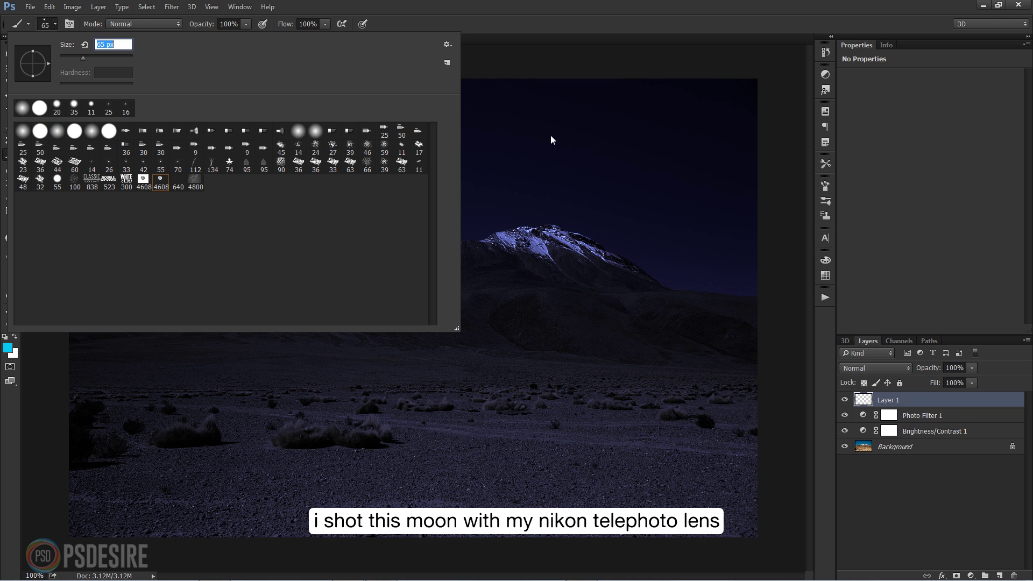
left_click(895, 403)
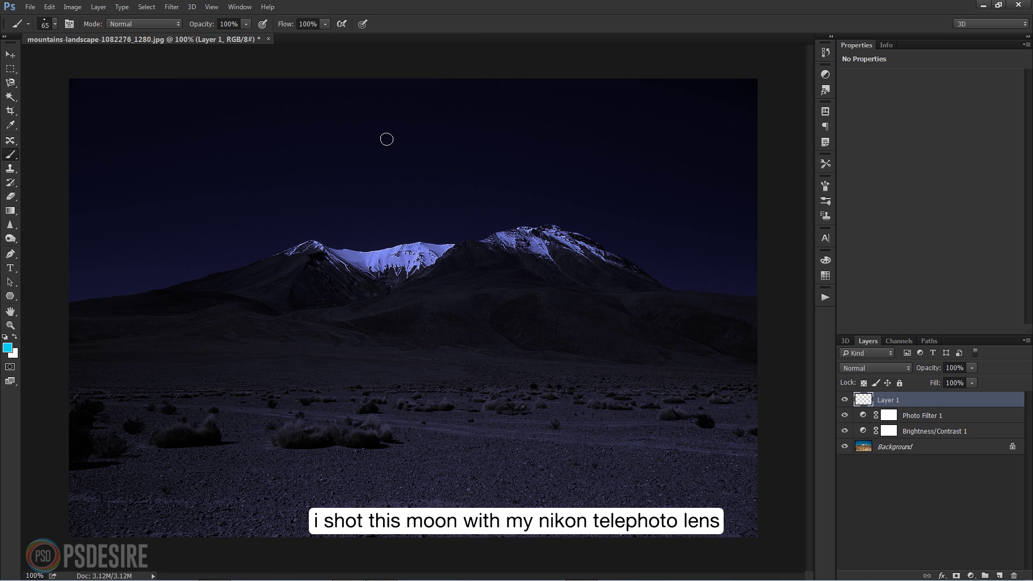
left_click(53, 25)
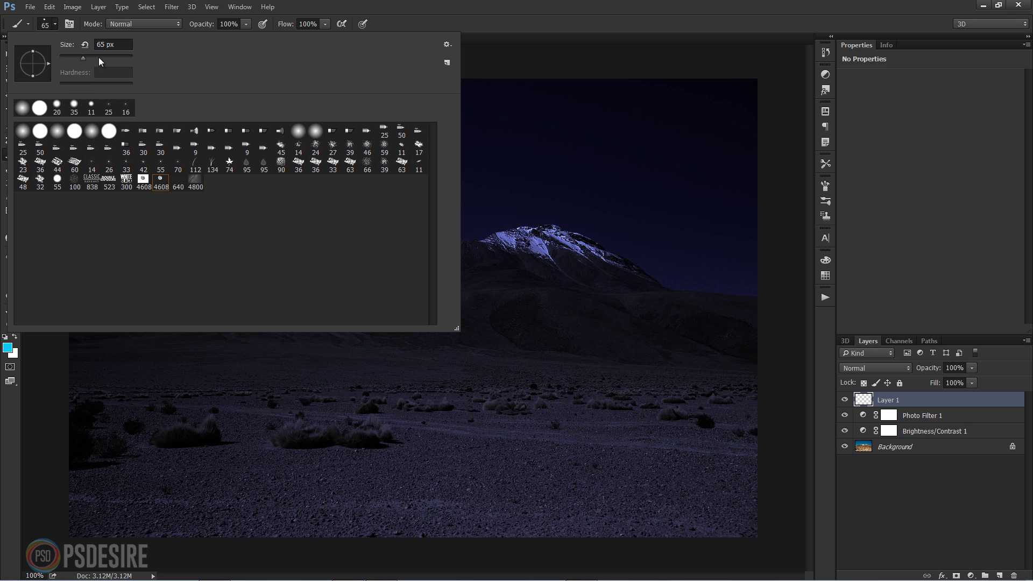
left_click_drag(98, 59, 114, 60)
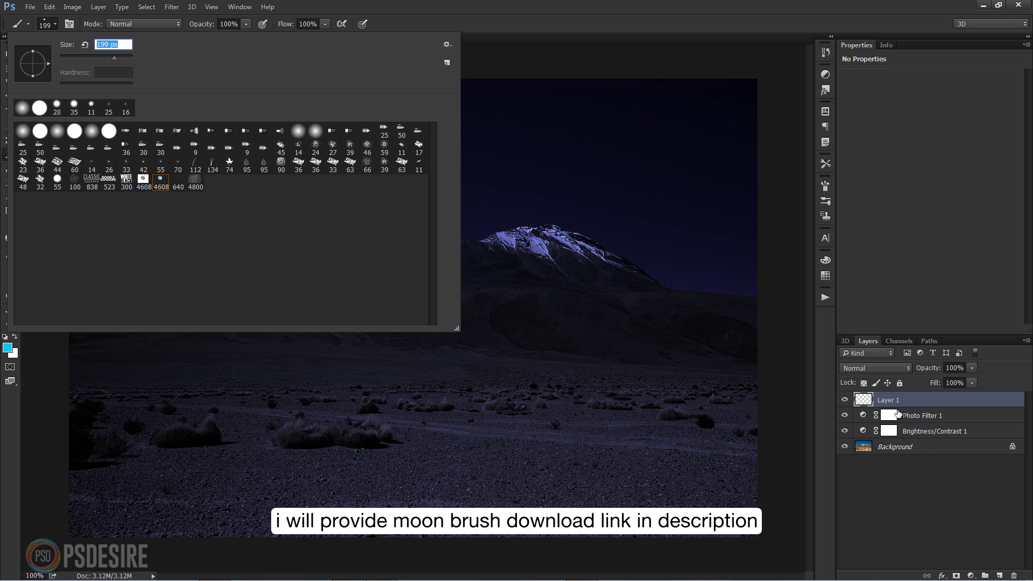
key("Return")
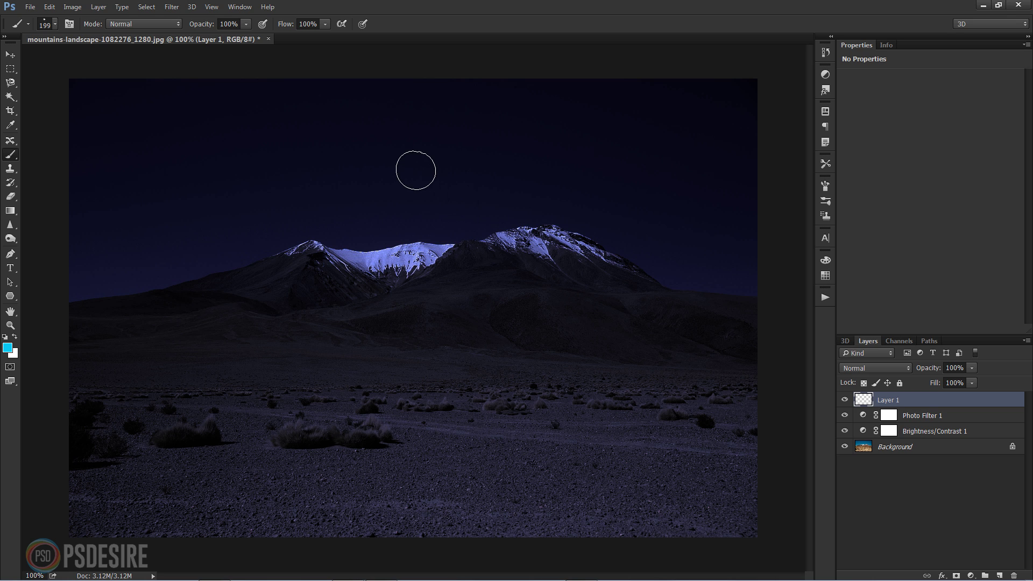
Stamp a white full moon in the sky above the snowy peaks
left_click(416, 171)
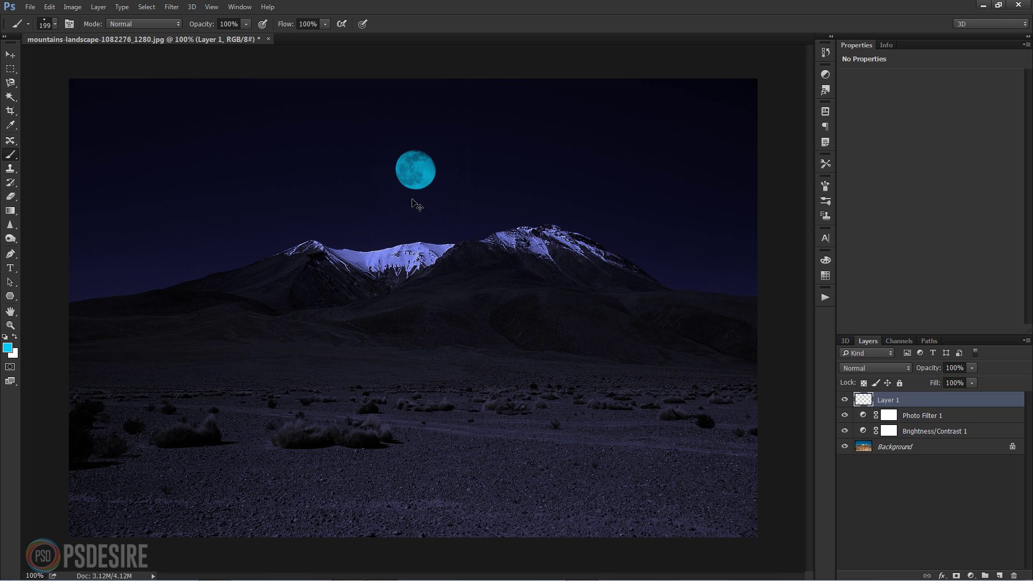
key("ctrl+z")
key("x")
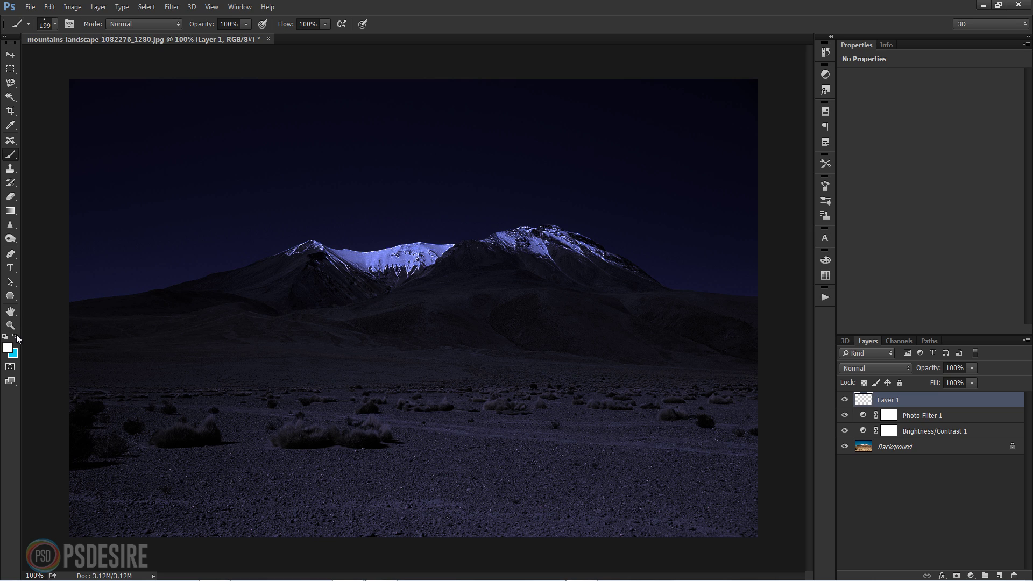
left_click(415, 164)
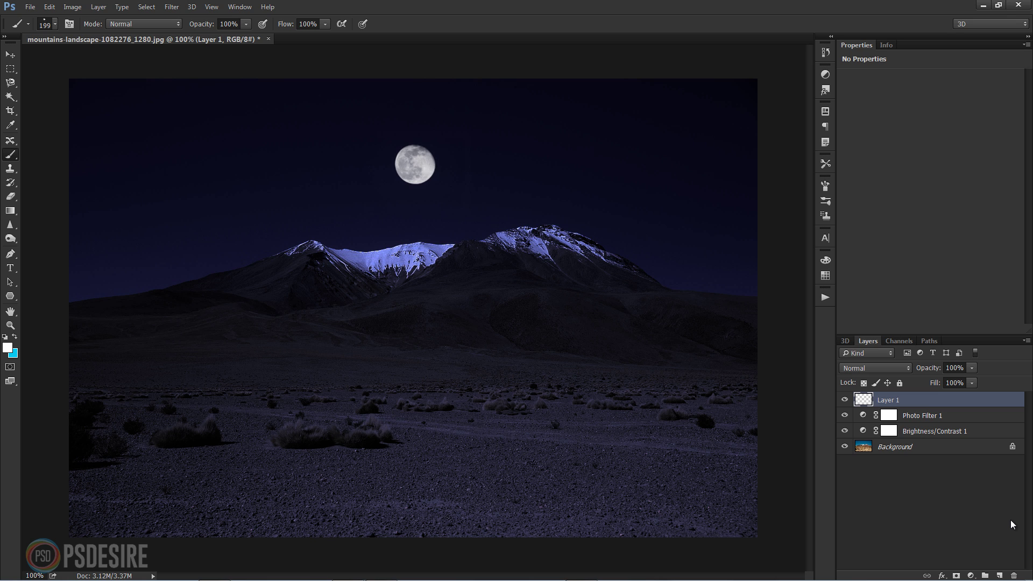
Add a layer mask to Layer 1 and paint black over stray marks near the moon
double_click(876, 401)
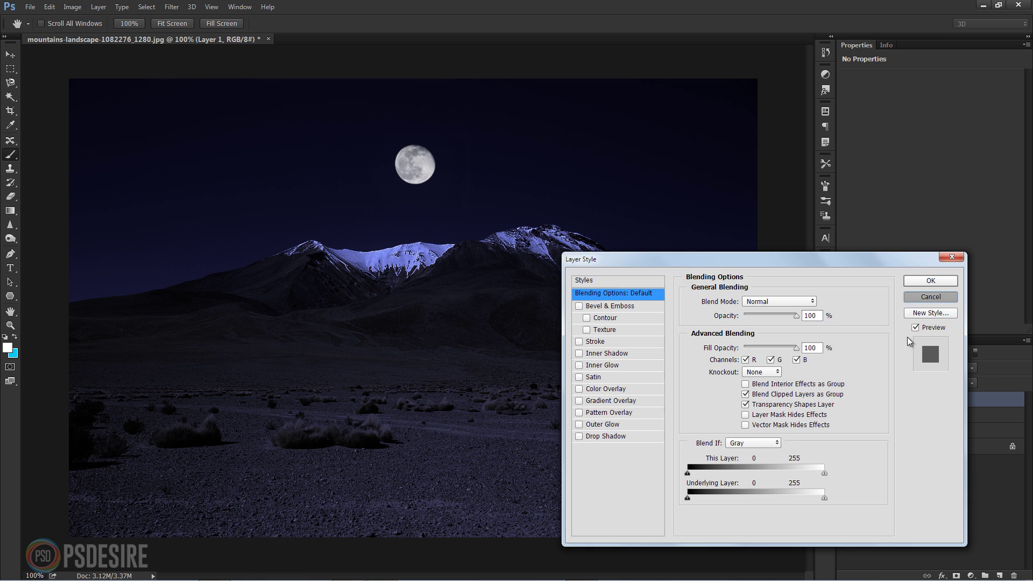
left_click(930, 296)
key("d")
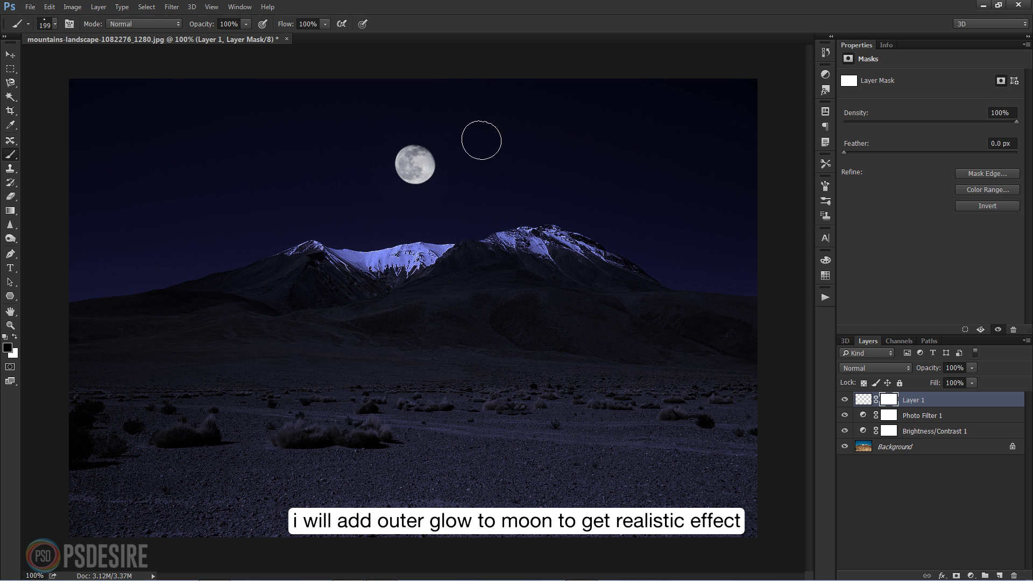
left_click_drag(479, 138, 473, 120)
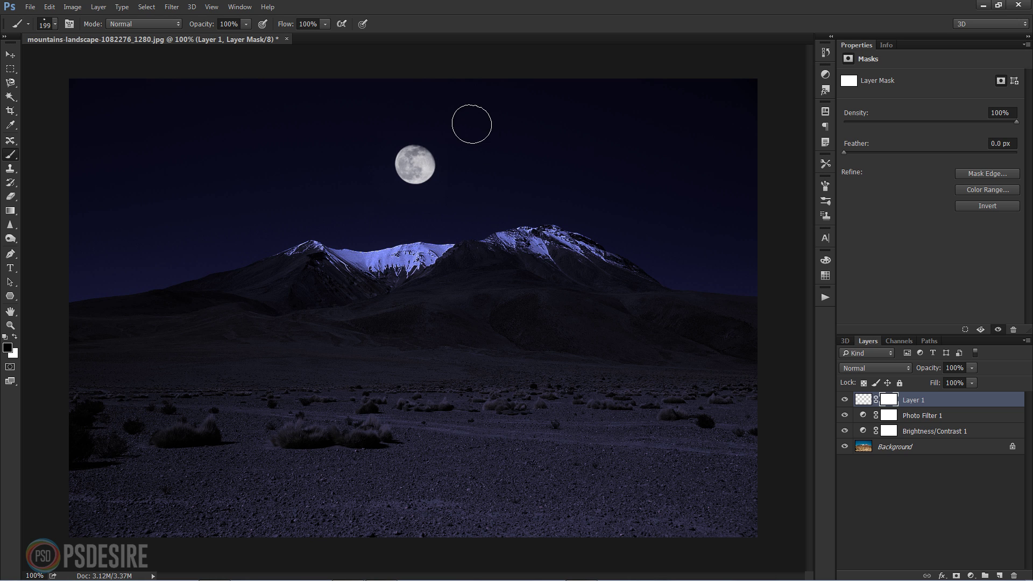
Add a white Outer Glow to the moon layer with a larger size and full opacity
double_click(899, 403)
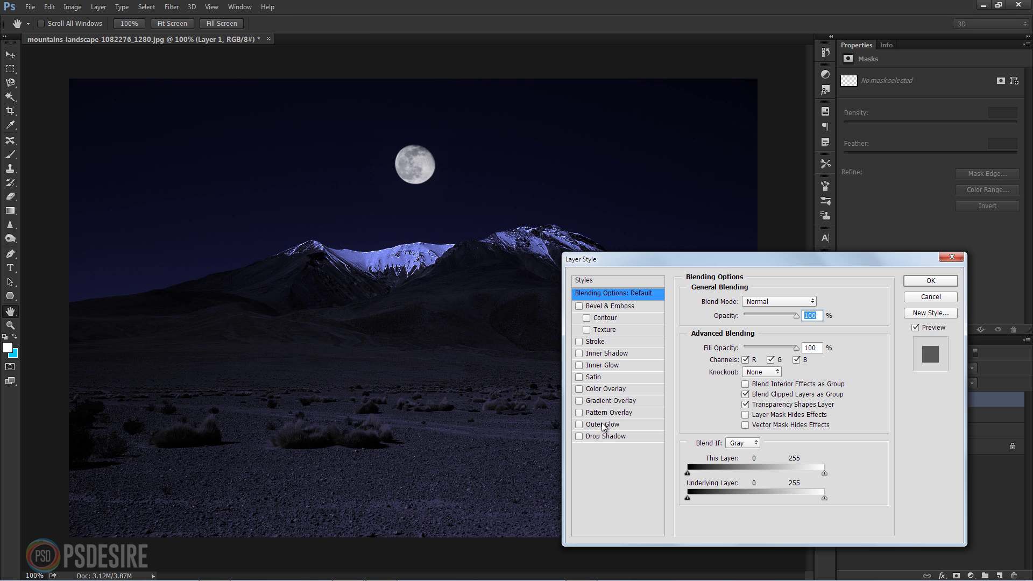
left_click(603, 425)
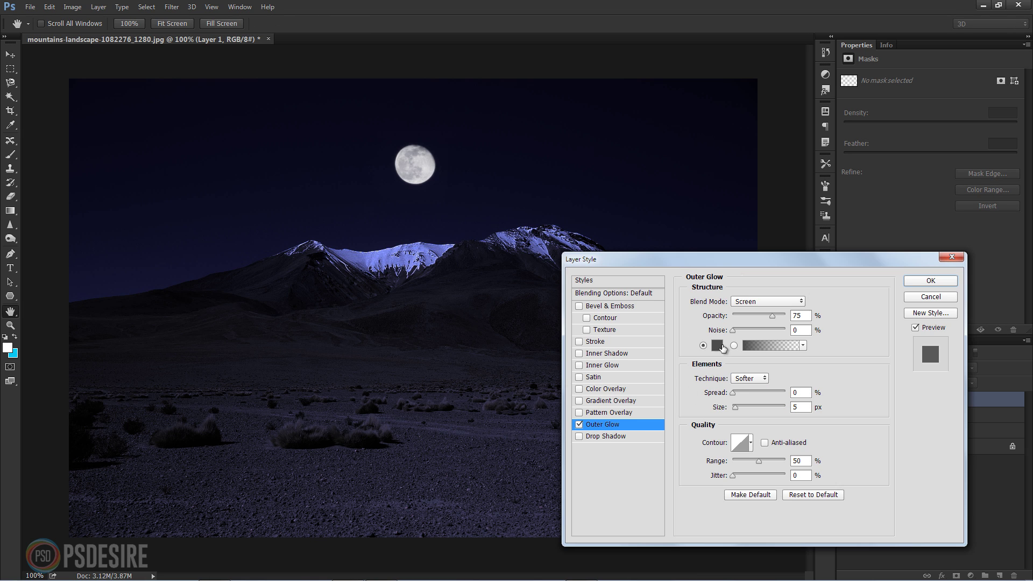
left_click(717, 346)
left_click(230, 92)
left_click(454, 89)
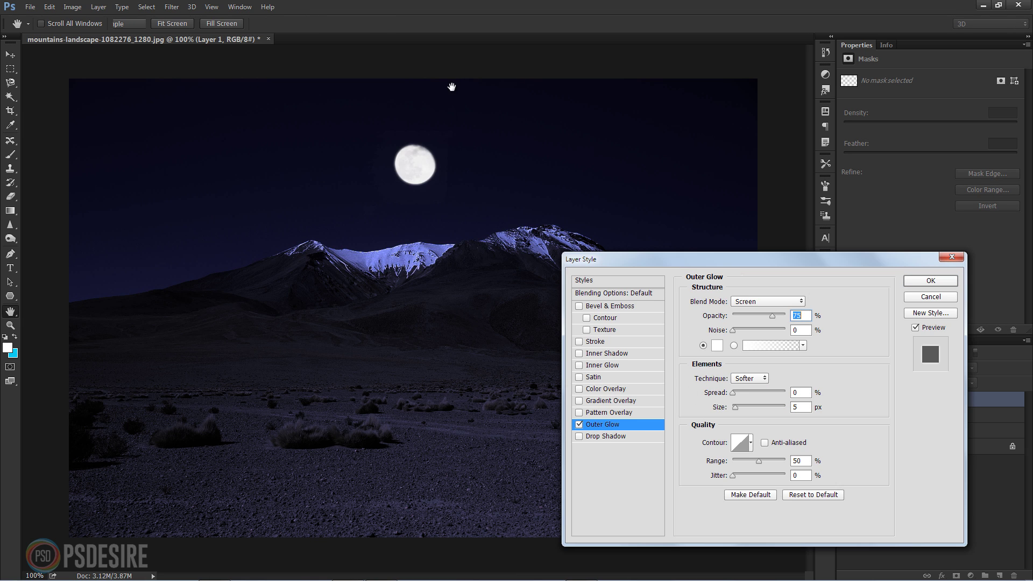
mouse_move(736, 408)
left_mouse_down()
mouse_move(785, 409)
mouse_move(761, 410)
left_mouse_up()
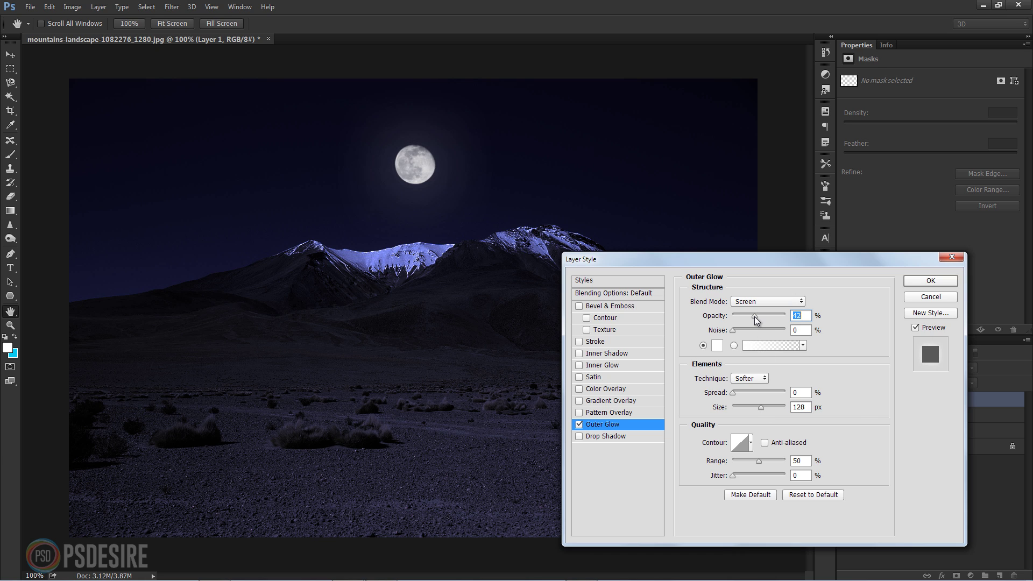
left_click_drag(754, 320, 807, 321)
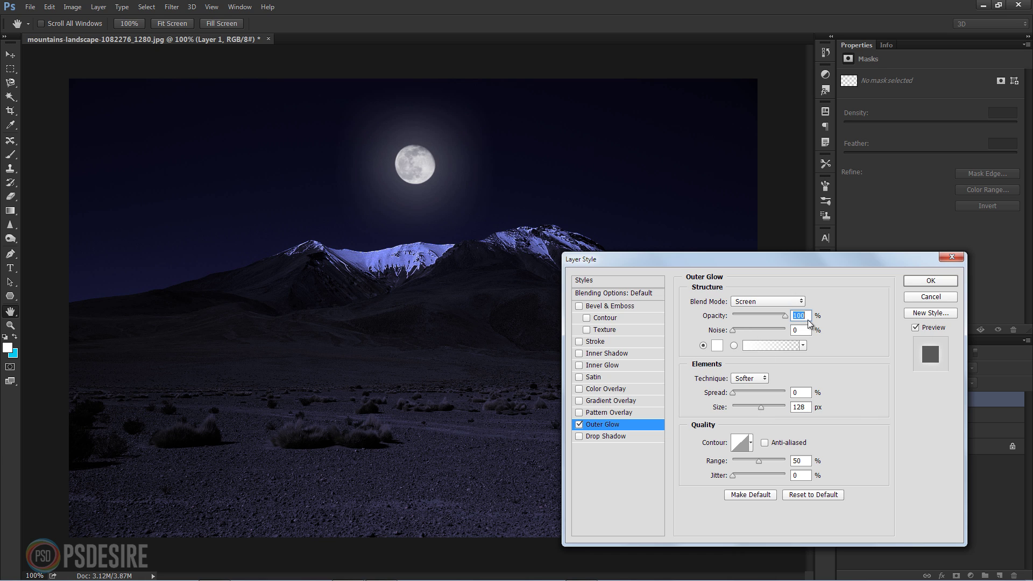
Set the glow blend mode to Lighten, opacity to 69% and size to 76 px, and apply
left_click(772, 302)
key("Escape")
key("Up")
key("Down")
key("Down")
key("Up")
key("Up")
key("Down")
key("Up")
left_click_drag(760, 312, 769, 320)
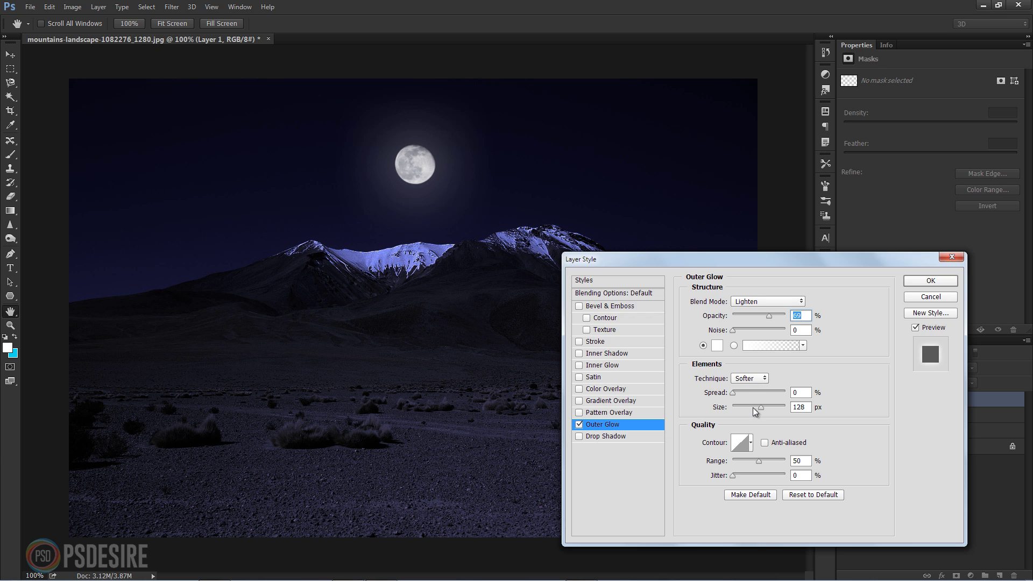
left_click_drag(764, 409, 751, 408)
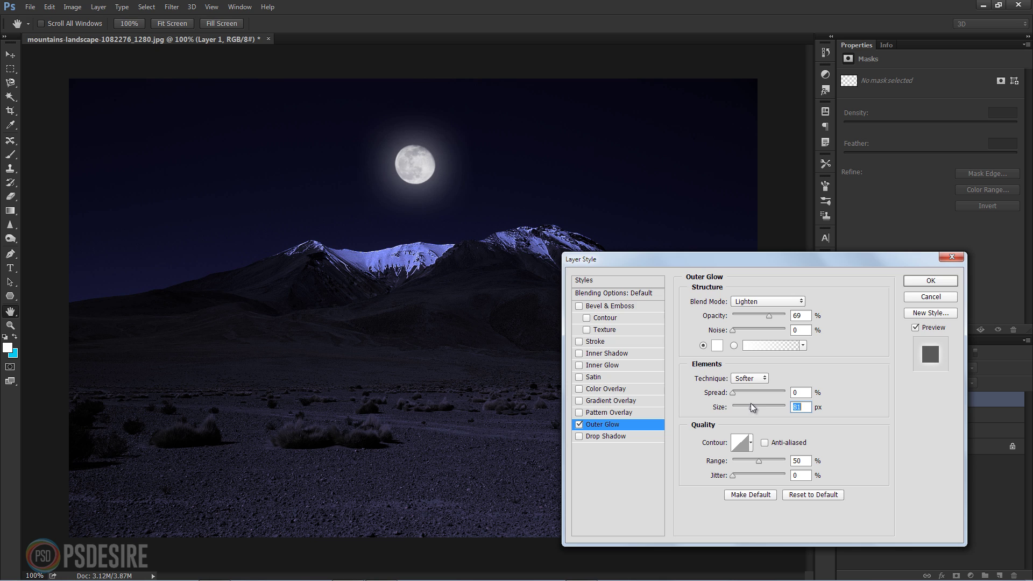
left_click(912, 280)
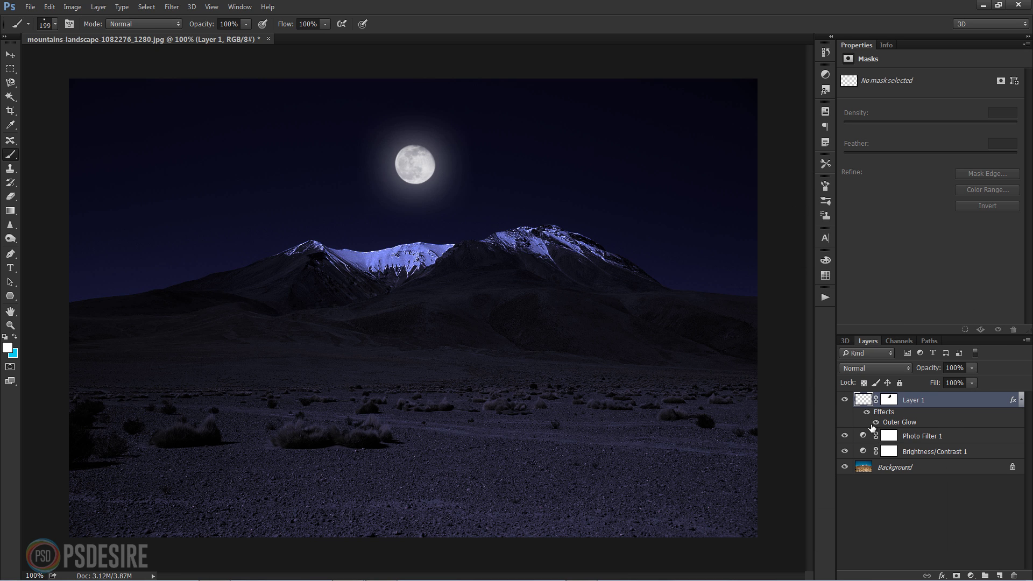
Toggle the night layers off and on to compare with the daytime photo, then begin renaming Layer 1
left_click(844, 468, "alt")
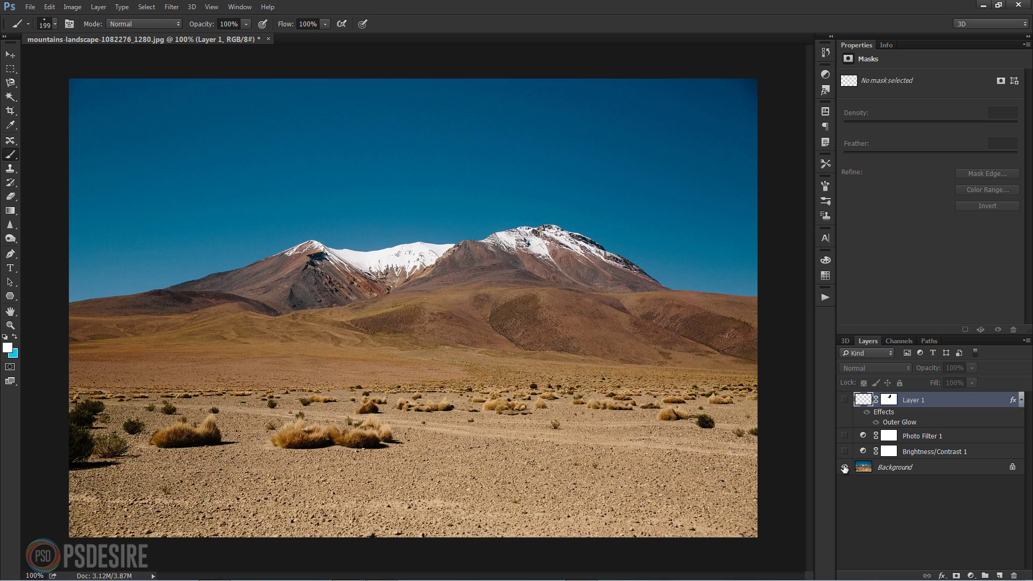
left_click(844, 468, "alt")
left_click(845, 468, "alt")
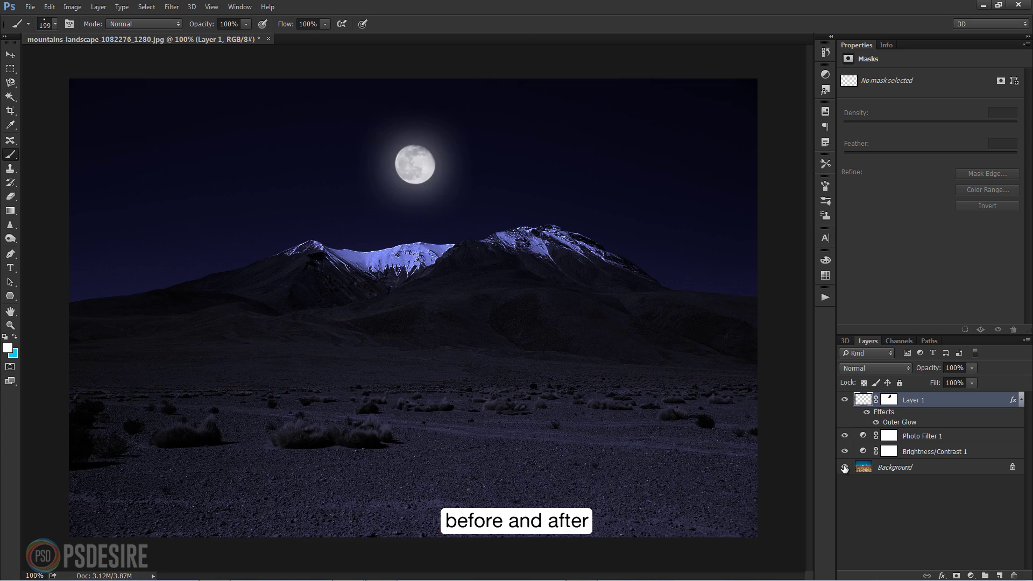
left_click(844, 468, "alt")
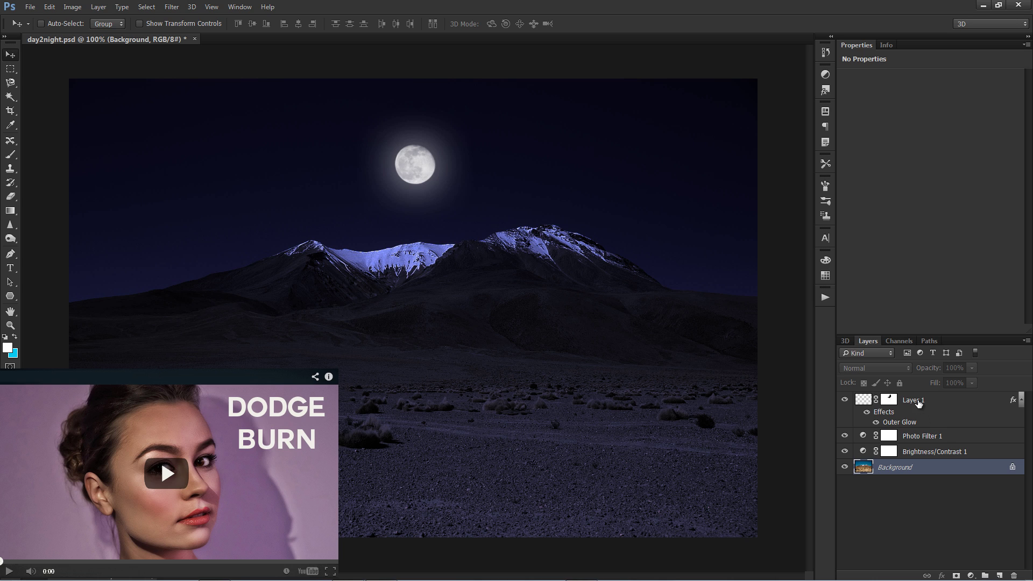
double_click(914, 401)
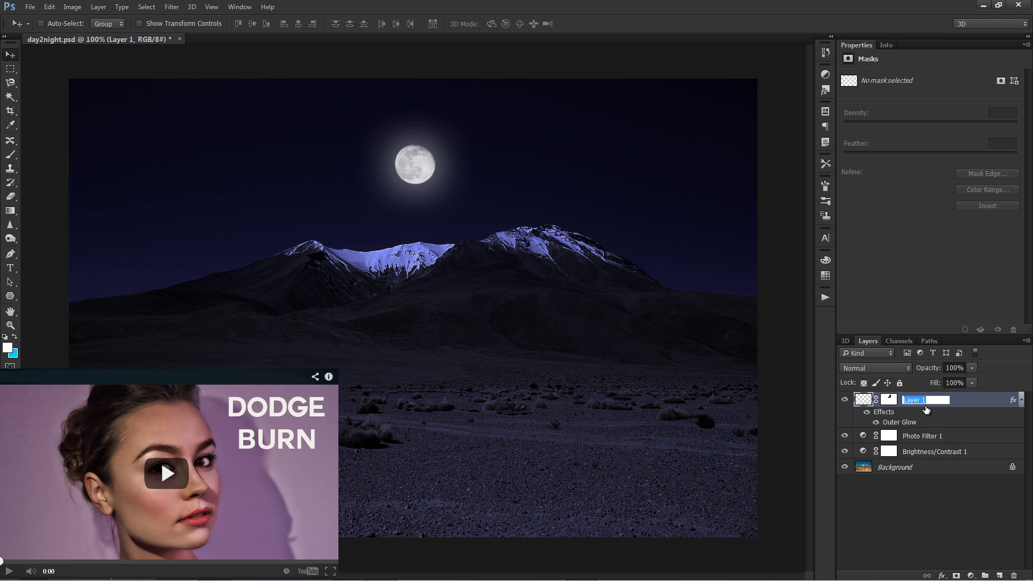
Name Layer 1 'full moon' and keep it selected
type("full moon")
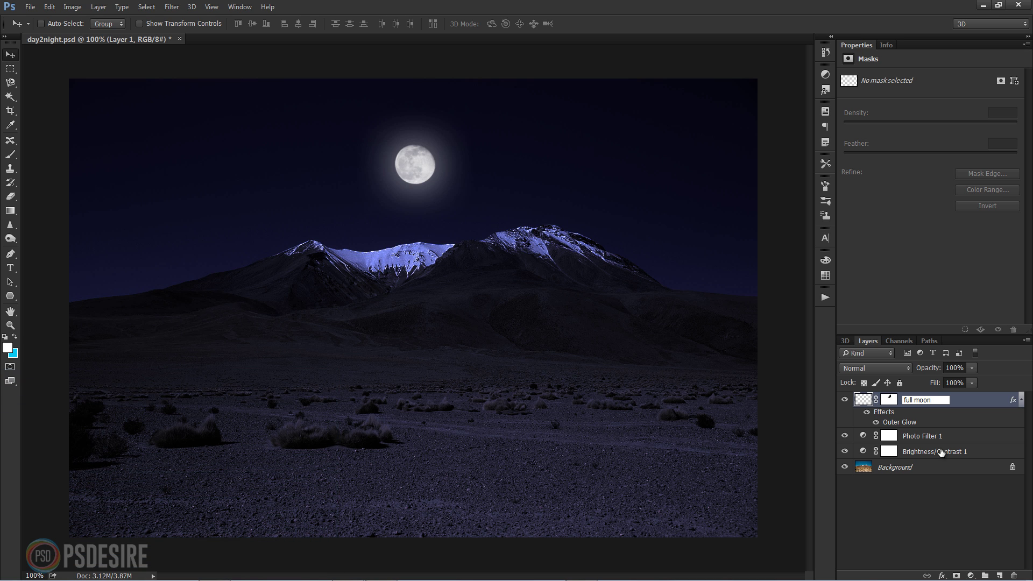
left_click(945, 485)
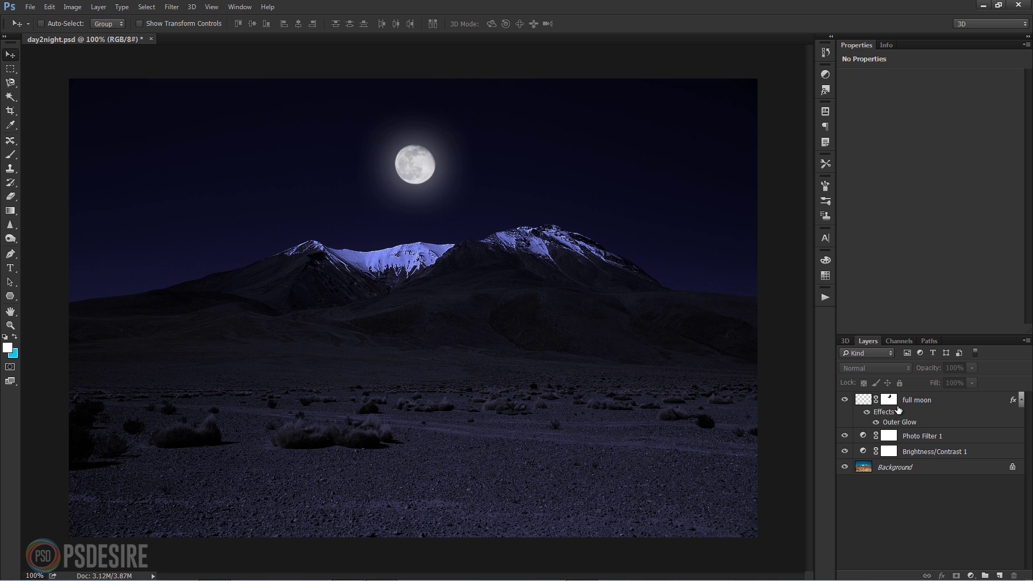
left_click(910, 404)
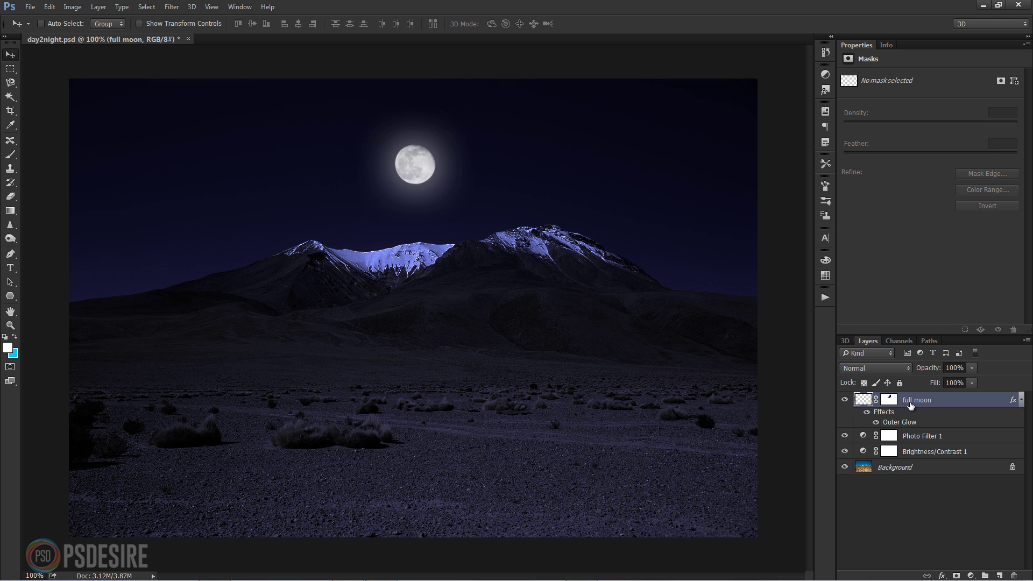
Group full moon, Photo Filter 1 and Brightness/Contrast 1 as 'day2night', then preview the day photo
left_click(916, 453, "shift")
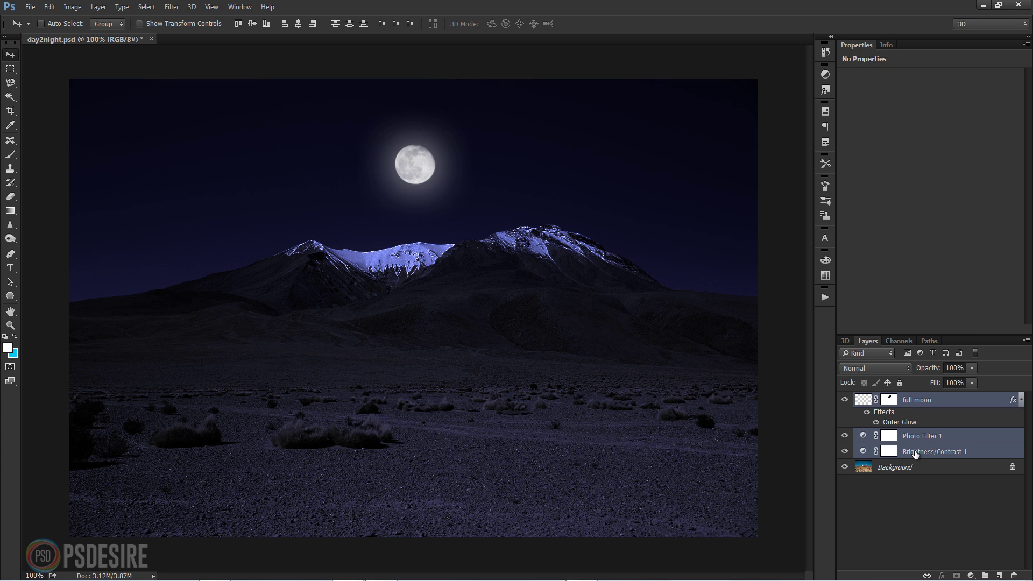
right_click(916, 453)
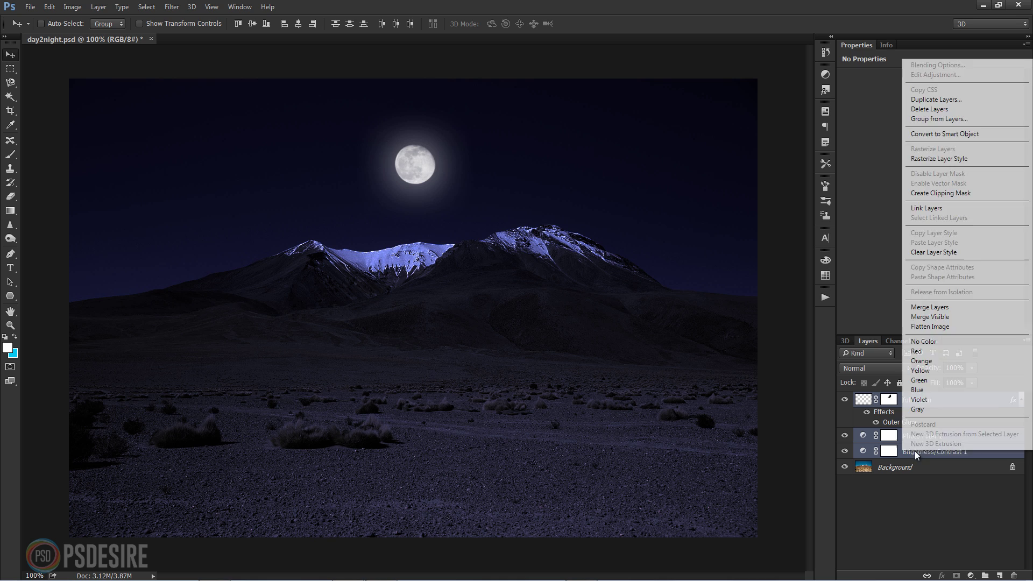
left_click(930, 120)
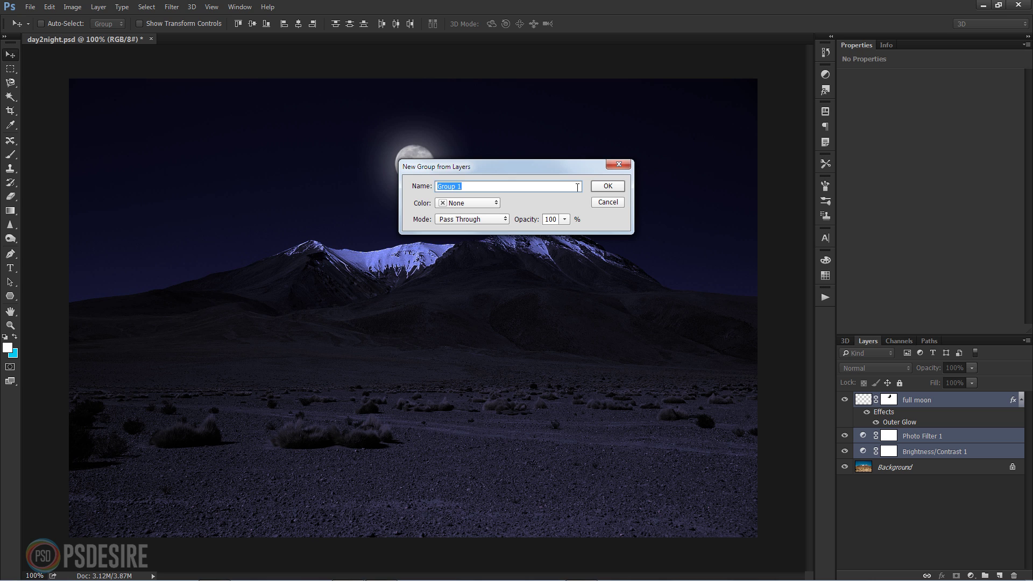
type("day2night")
left_click(622, 188)
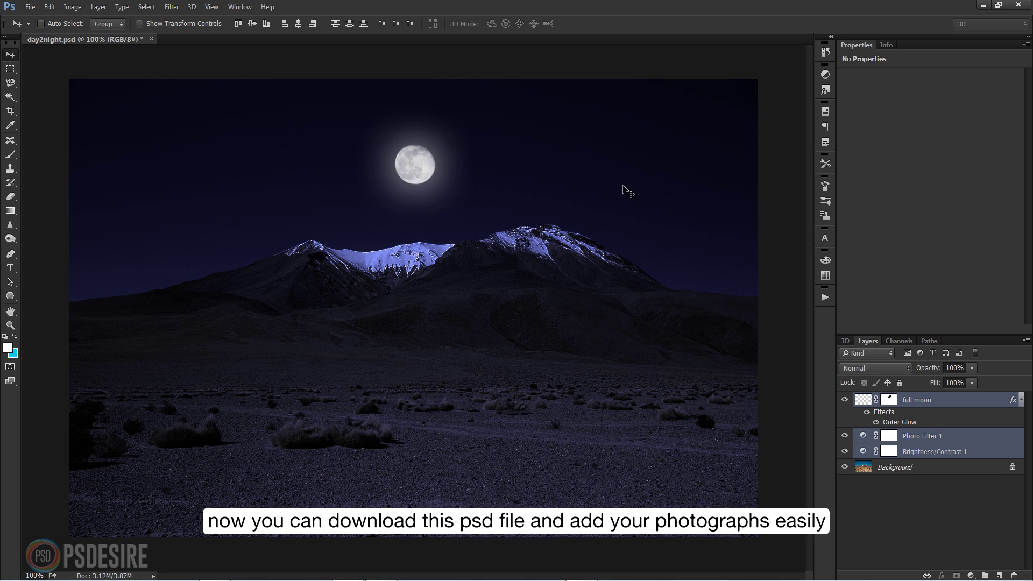
left_click(892, 470)
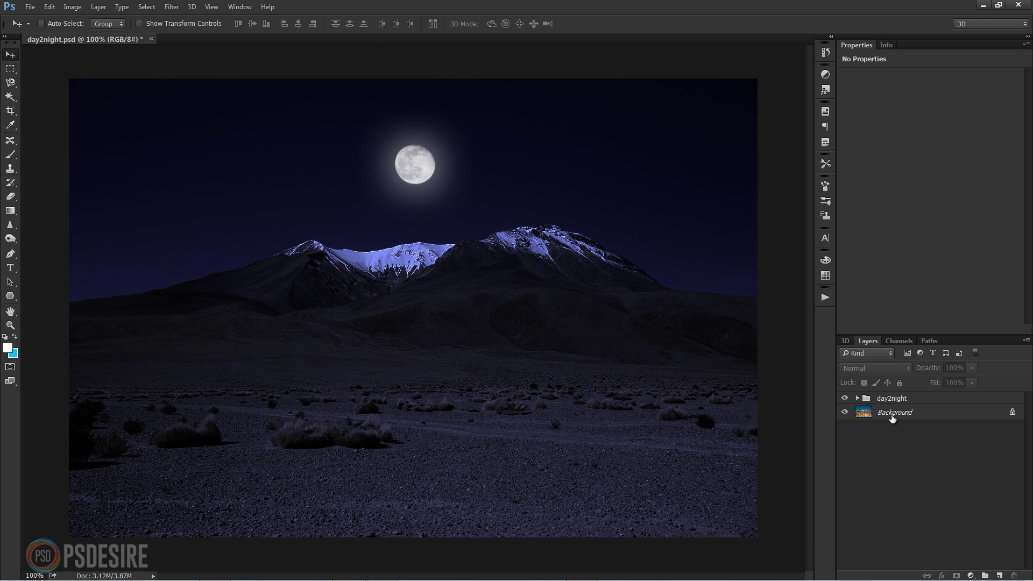
left_click(891, 415)
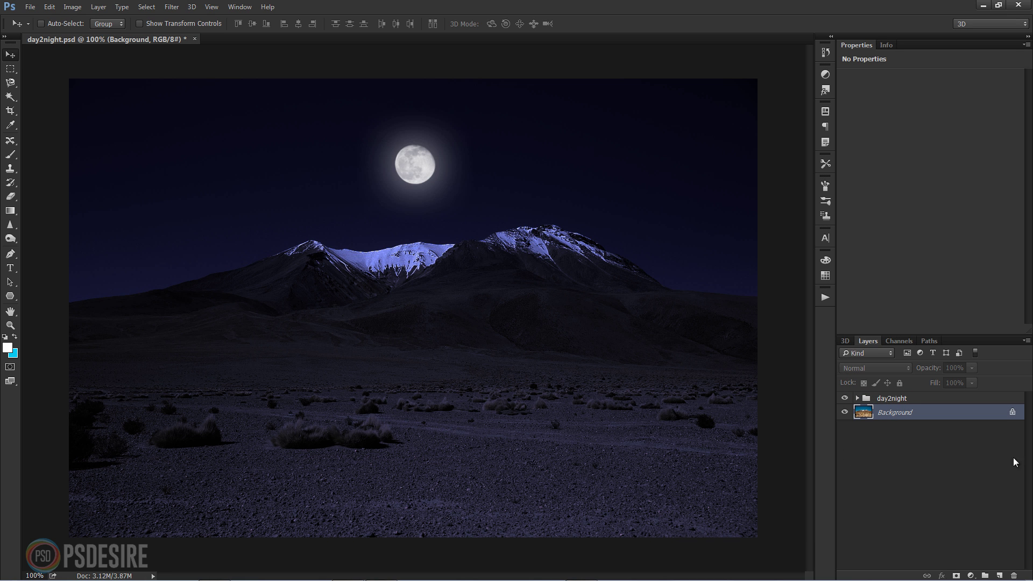
Embed wheat-field-1081914_1280 from YOUTUBE > New folder (3) above the Background layer
left_click(30, 7)
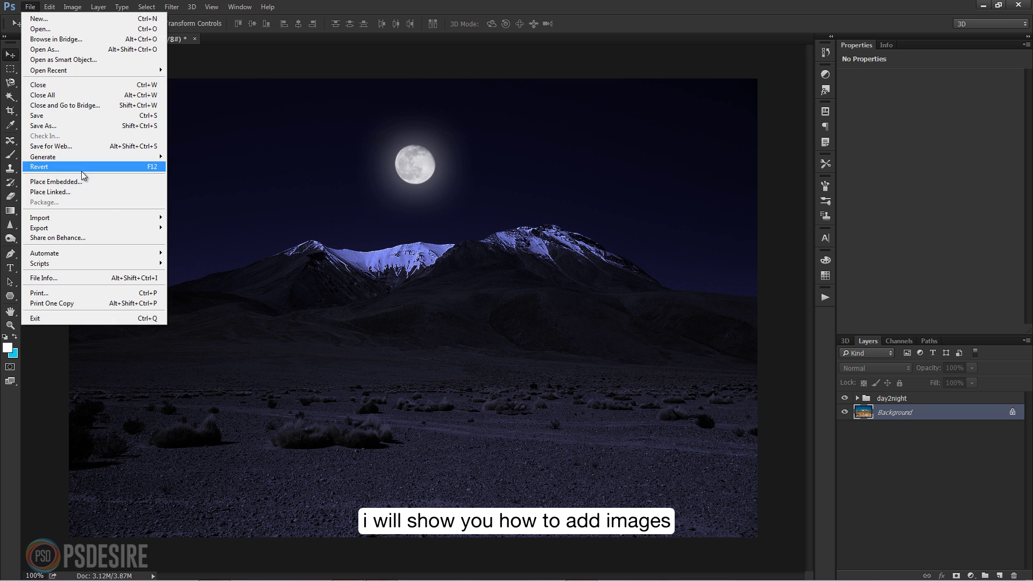
left_click(85, 186)
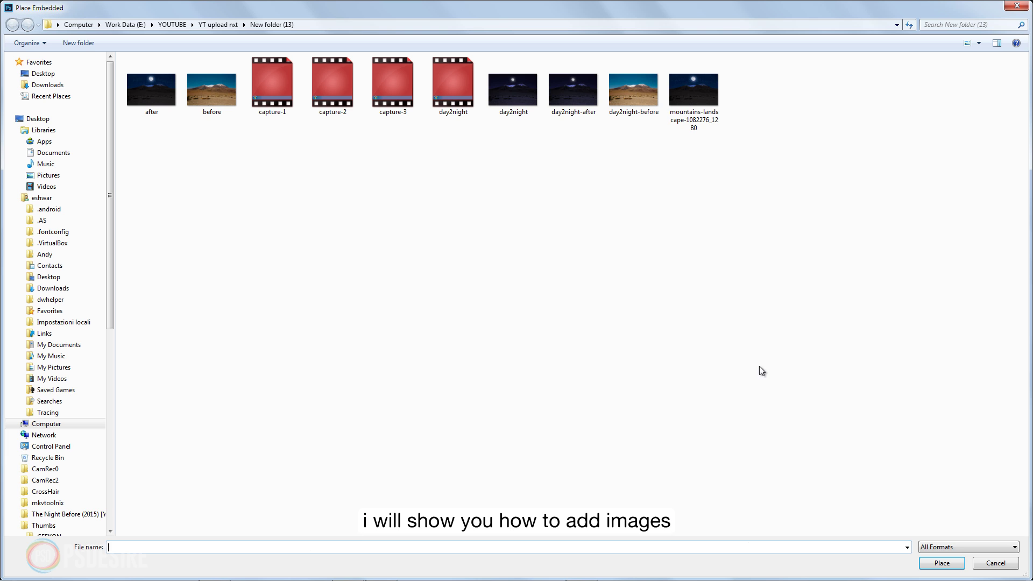
left_click(172, 25)
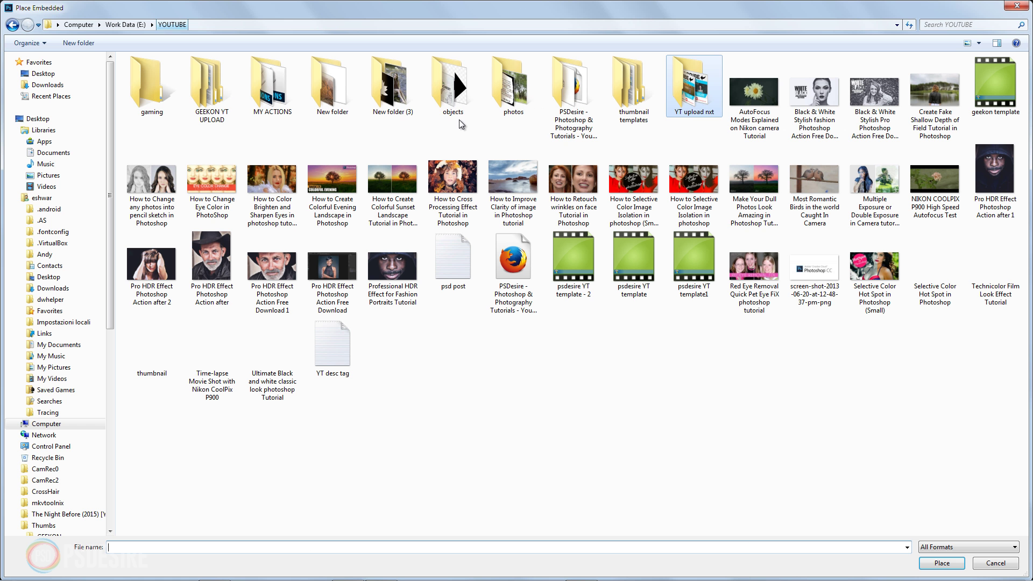
double_click(414, 91)
left_click(749, 404)
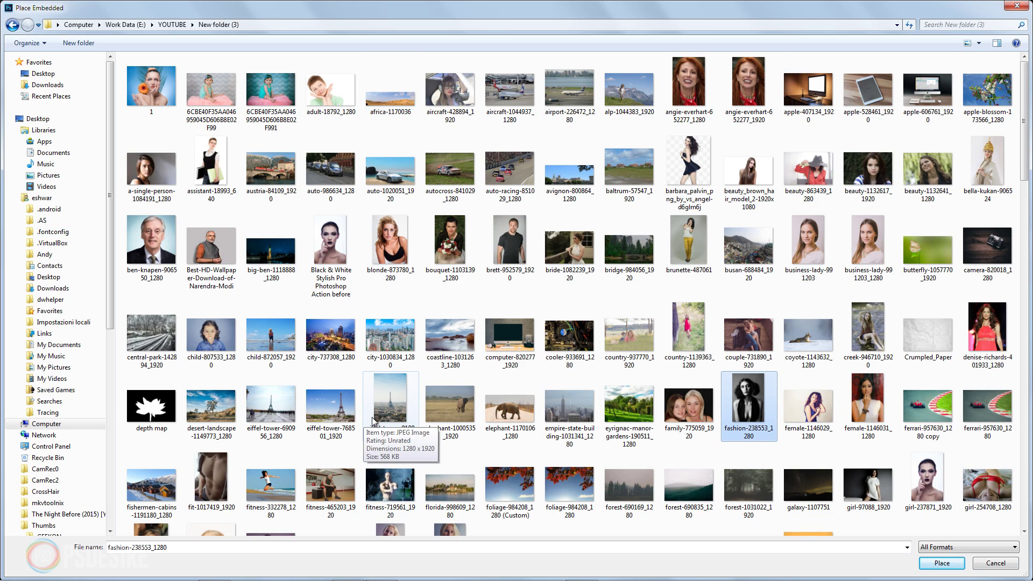
scroll(348, 431, "down", 5)
scroll(347, 441, "down", 5)
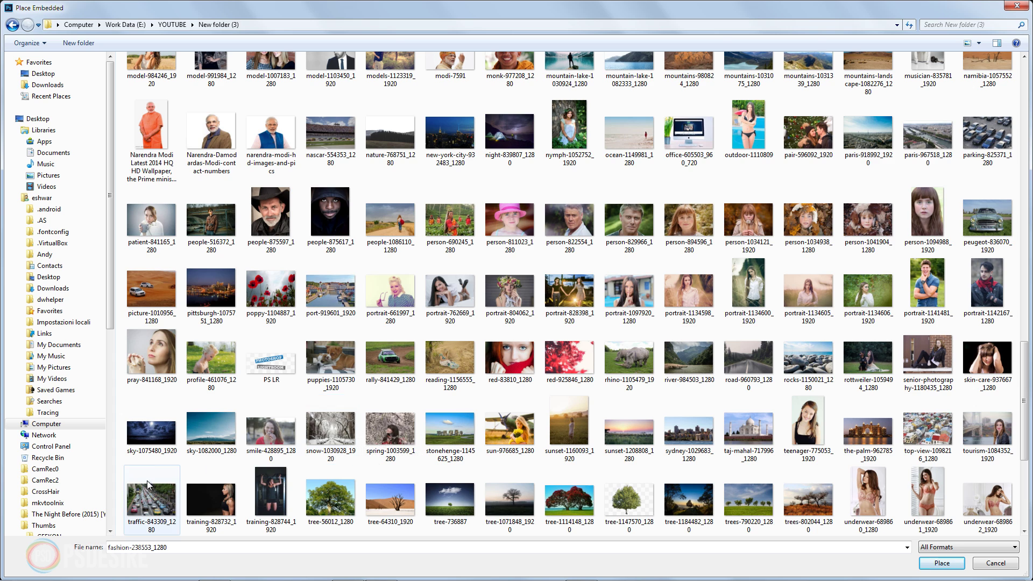
scroll(172, 461, "down", 5)
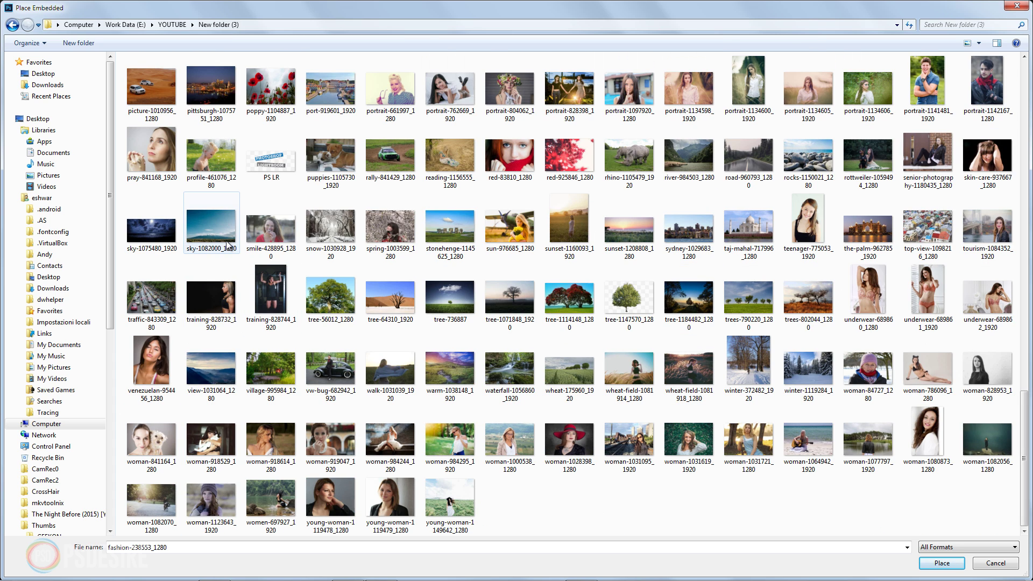
left_click(620, 377)
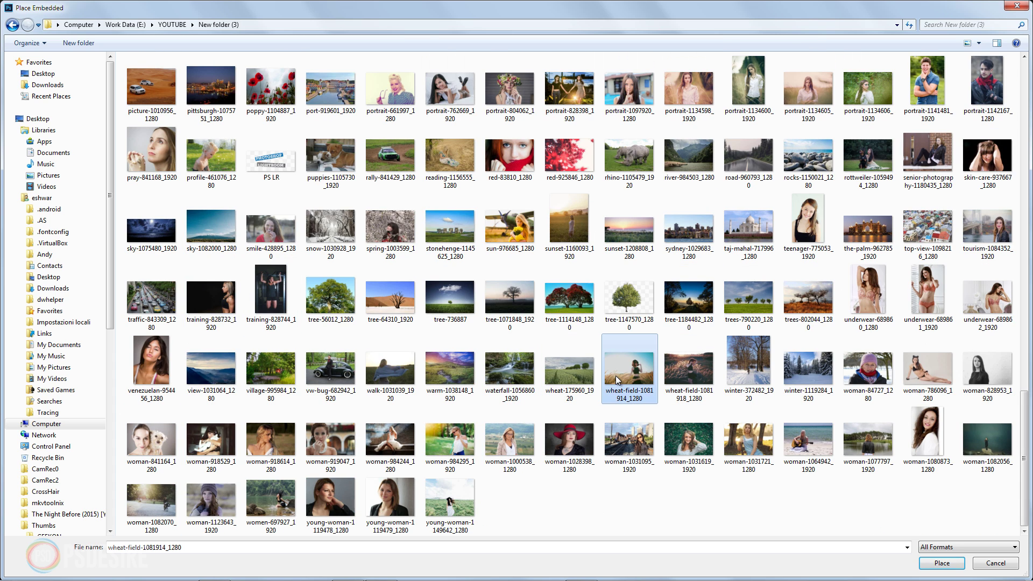
left_click(936, 563)
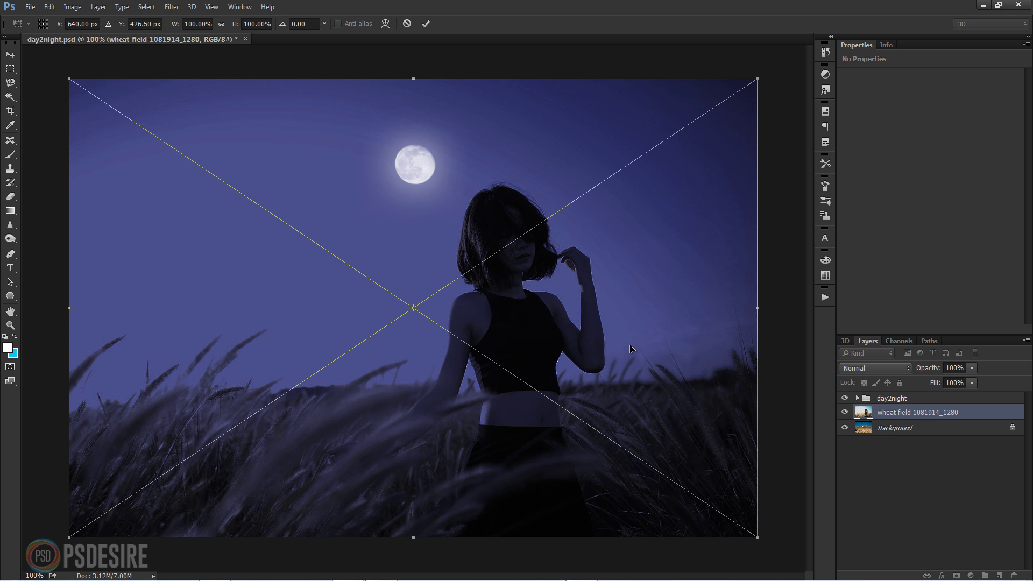
key("Return")
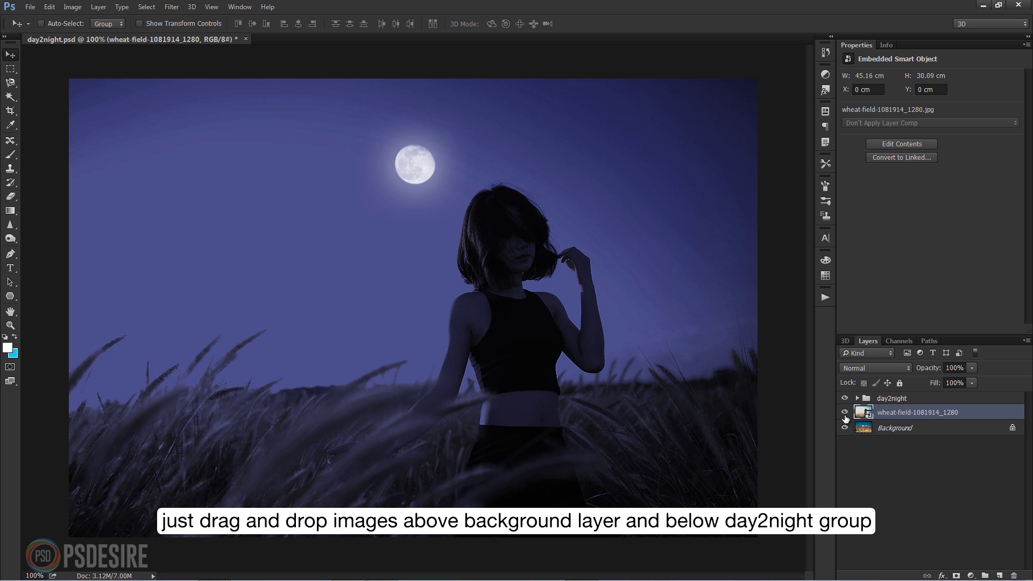
Toggle the day2night group off and on to compare the wheat field before and after
left_click(845, 398)
left_click(844, 399)
left_click(845, 399)
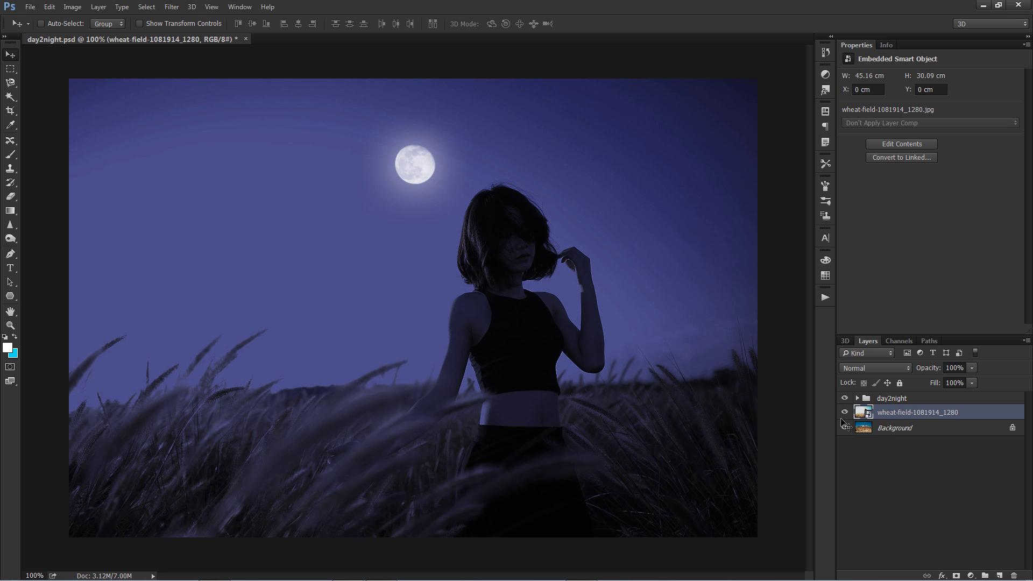
Embed lake-1031405_1920 beneath the day2night group
left_click(30, 6)
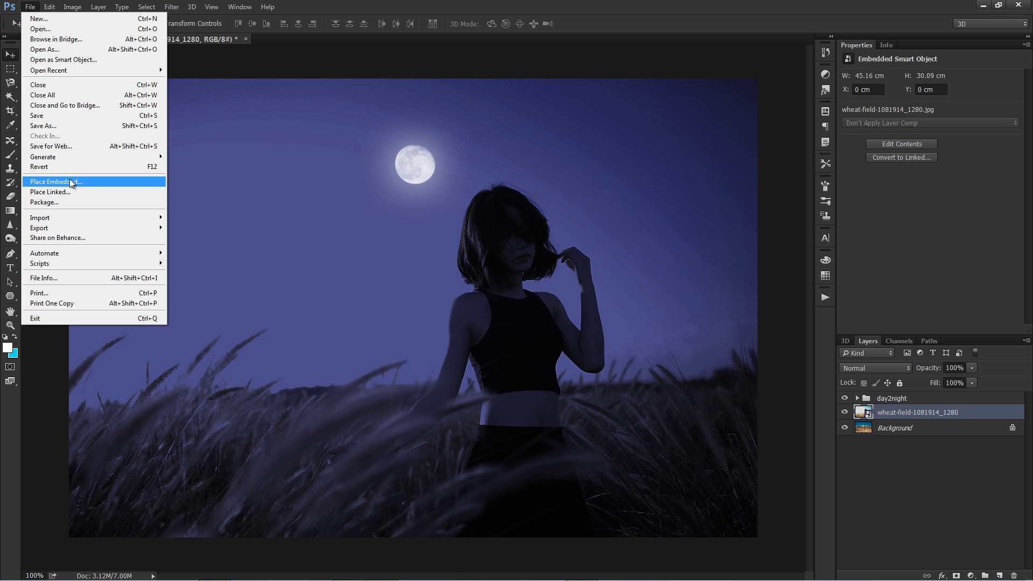
left_click(71, 183)
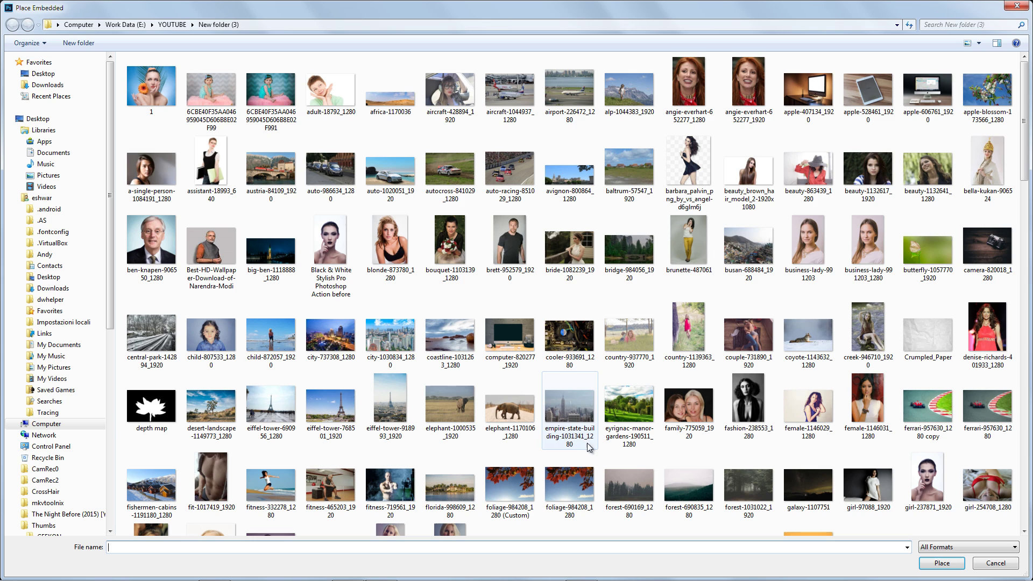
left_click(585, 406)
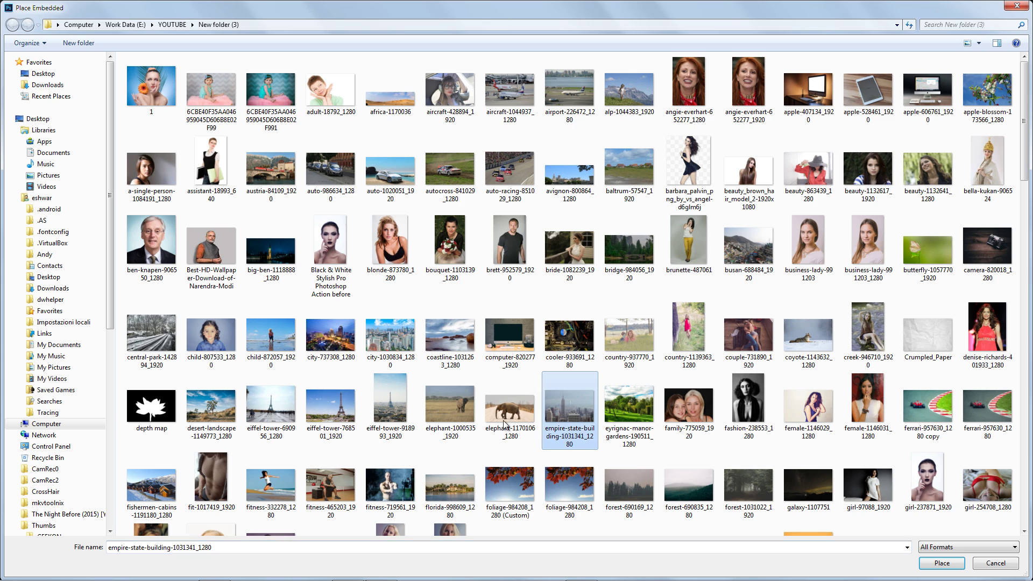
left_click(210, 336)
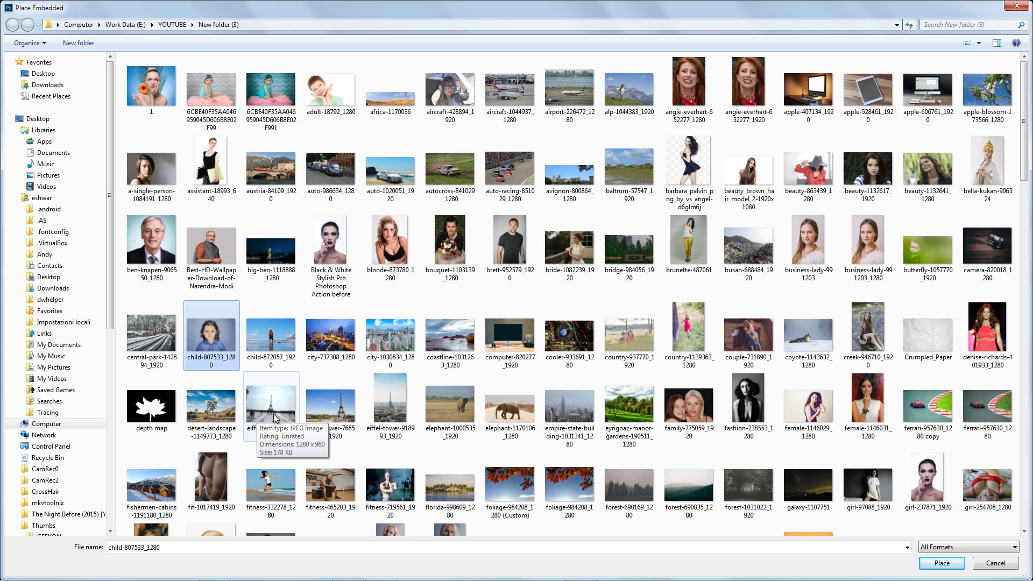
scroll(274, 417, "down", 5)
scroll(274, 418, "down", 3)
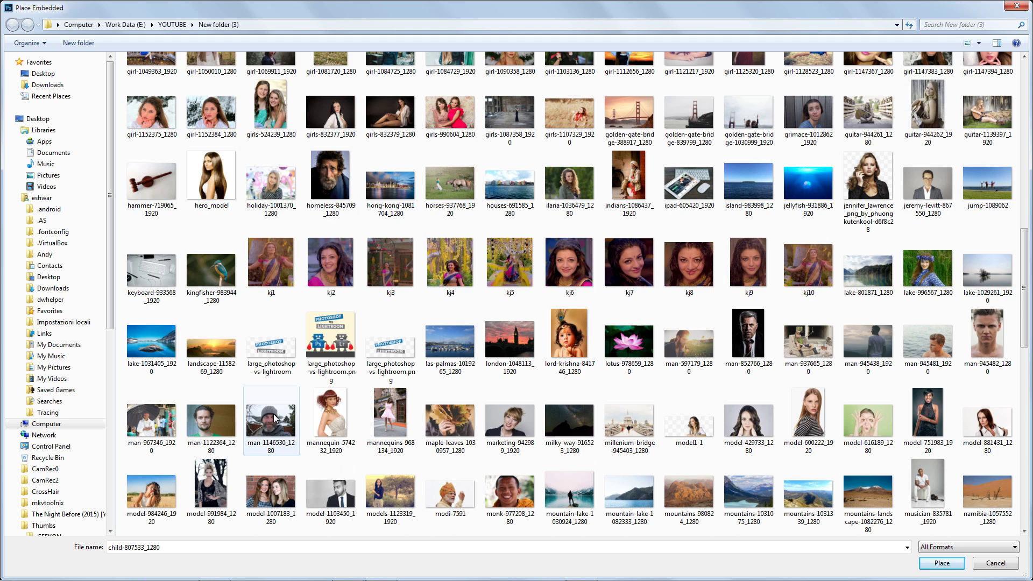
left_click(151, 343)
left_click(942, 563)
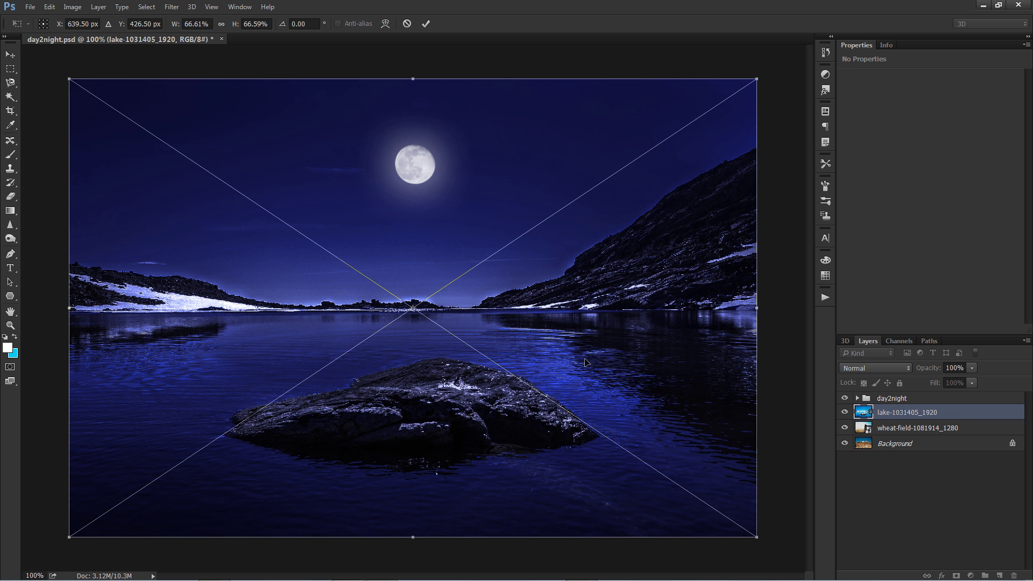
key("Return")
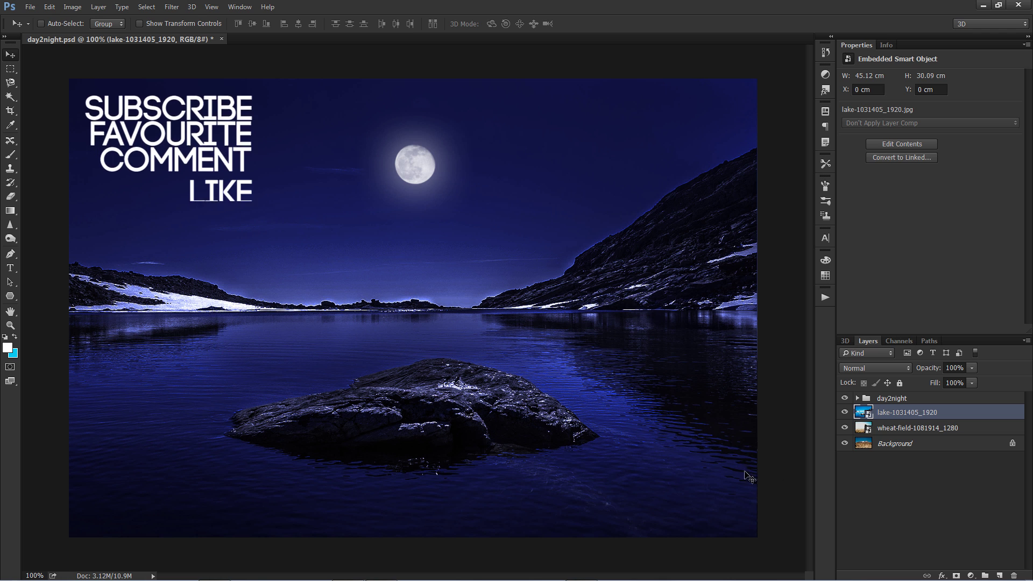
Compare the lake with the night effect toggled, then embed trees-790220_1280 beneath the day2night group
left_click(843, 399)
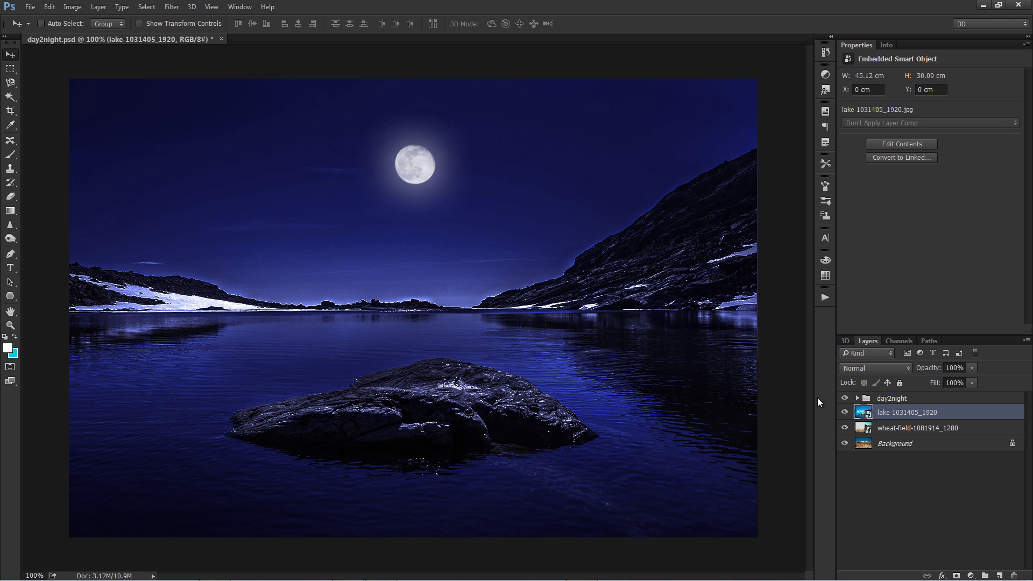
left_click(30, 7)
left_click(62, 183)
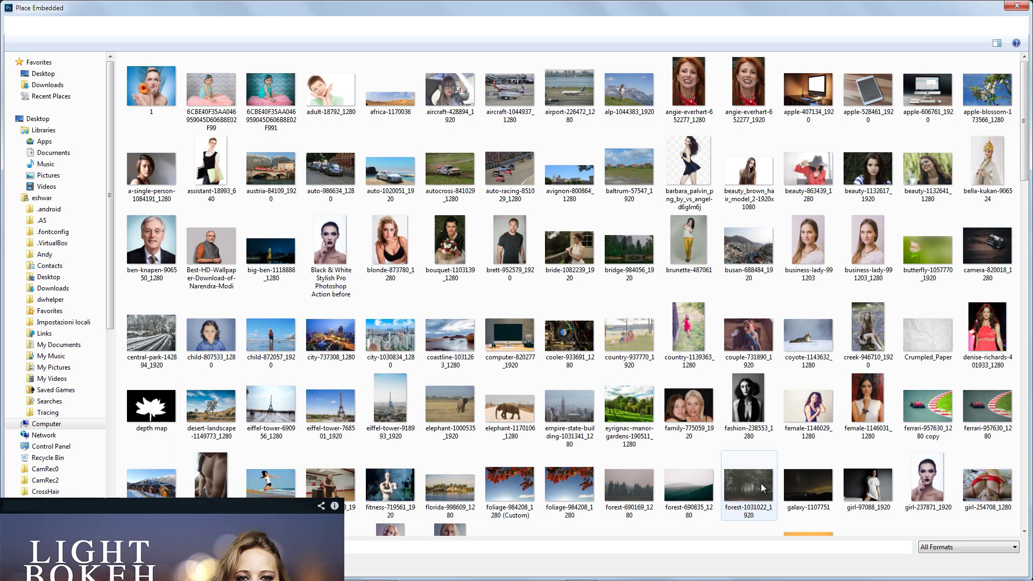
scroll(699, 458, "down", 10)
scroll(700, 458, "down", 10)
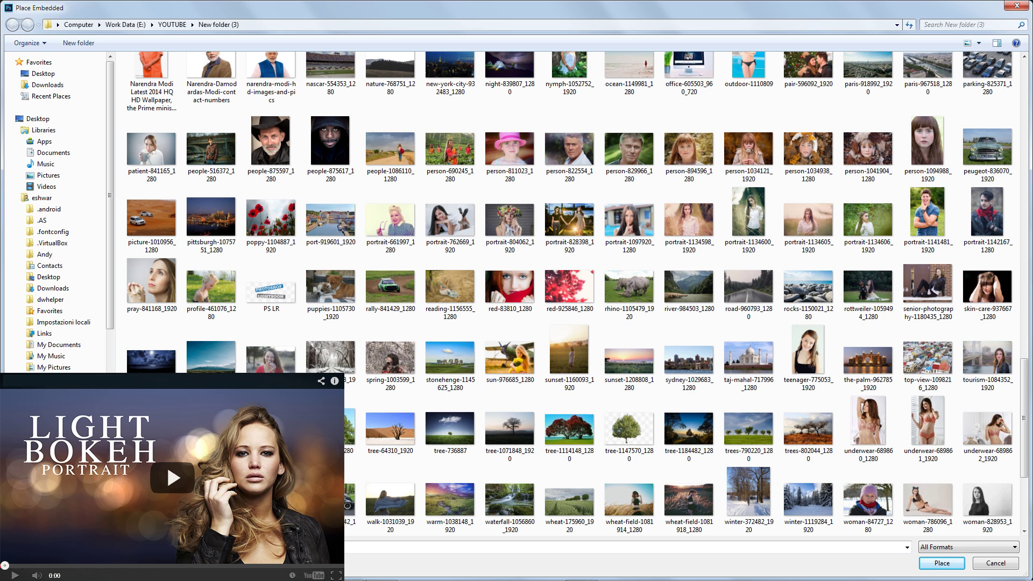
left_click(942, 563)
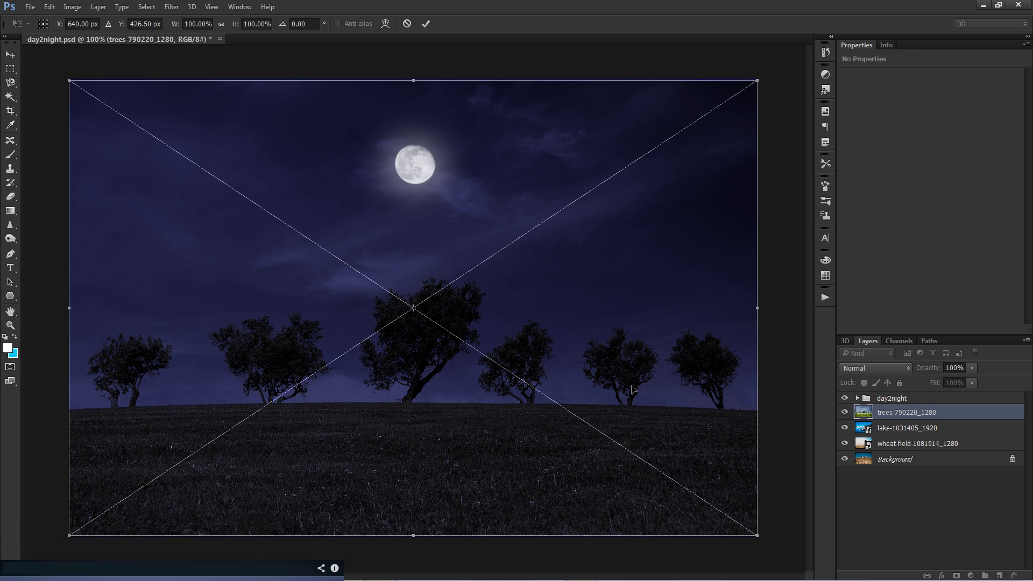
key("Return")
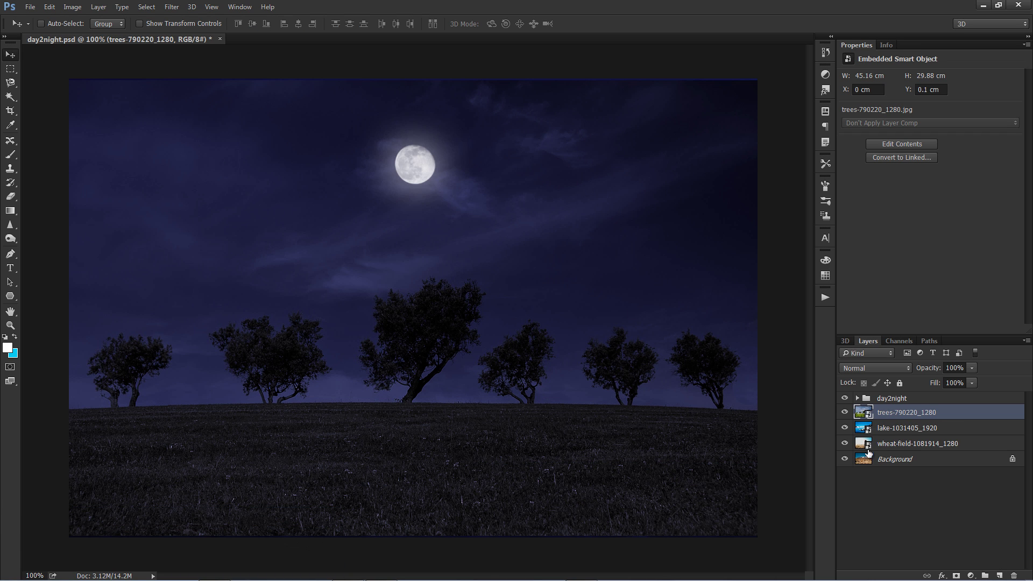
left_click(844, 398)
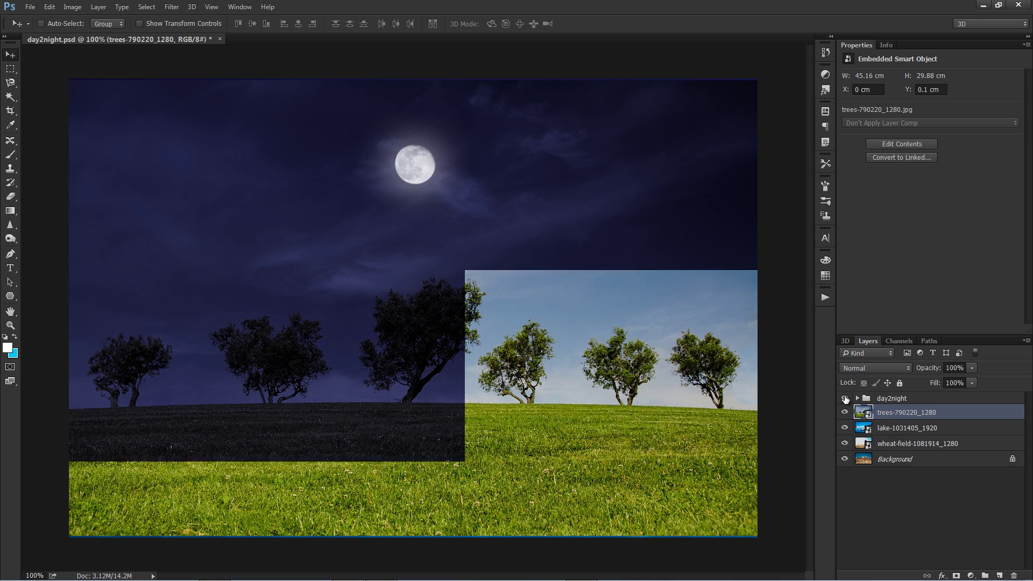
left_click(846, 399)
left_click(845, 398)
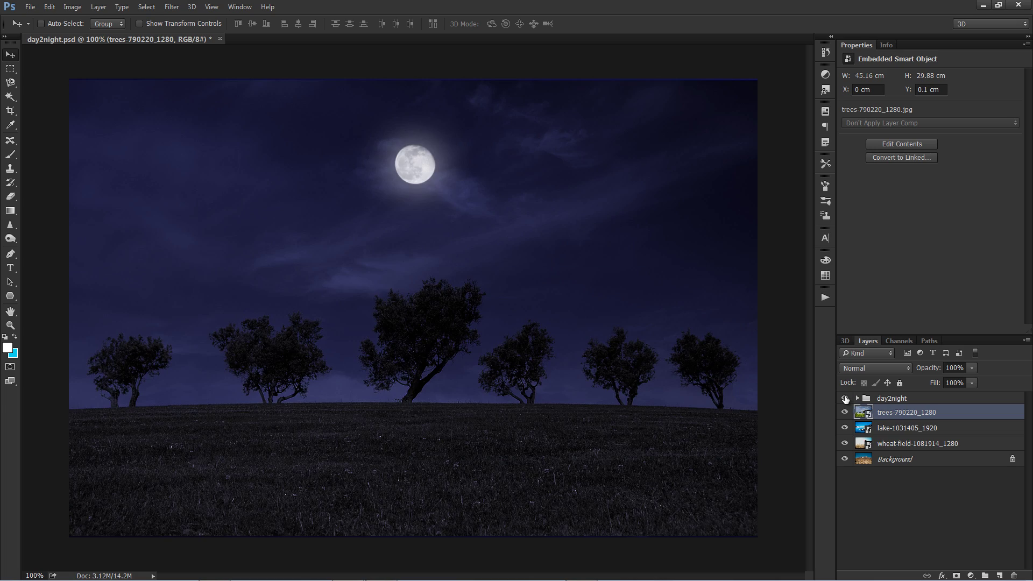
left_click(845, 398)
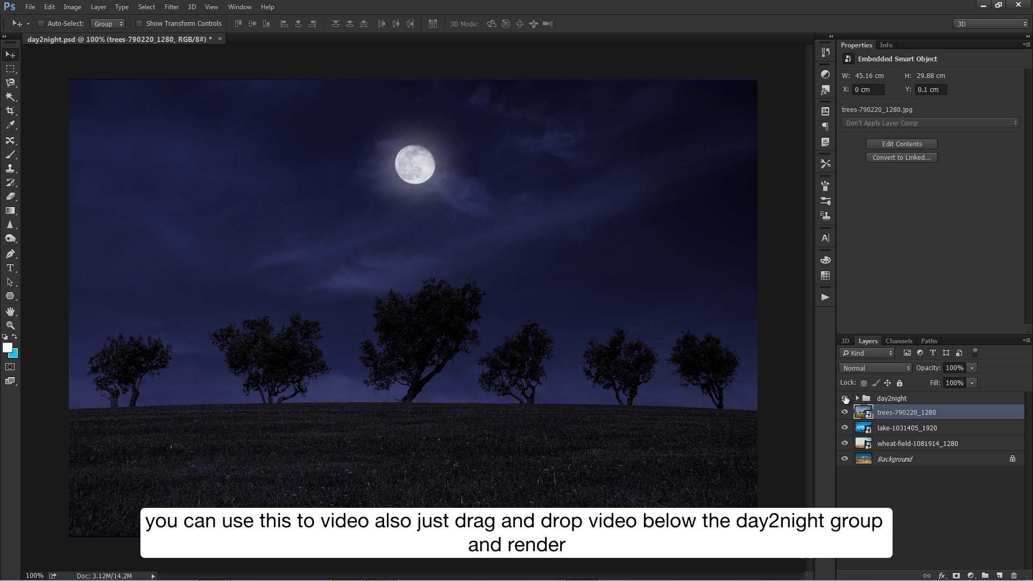
left_click(846, 399)
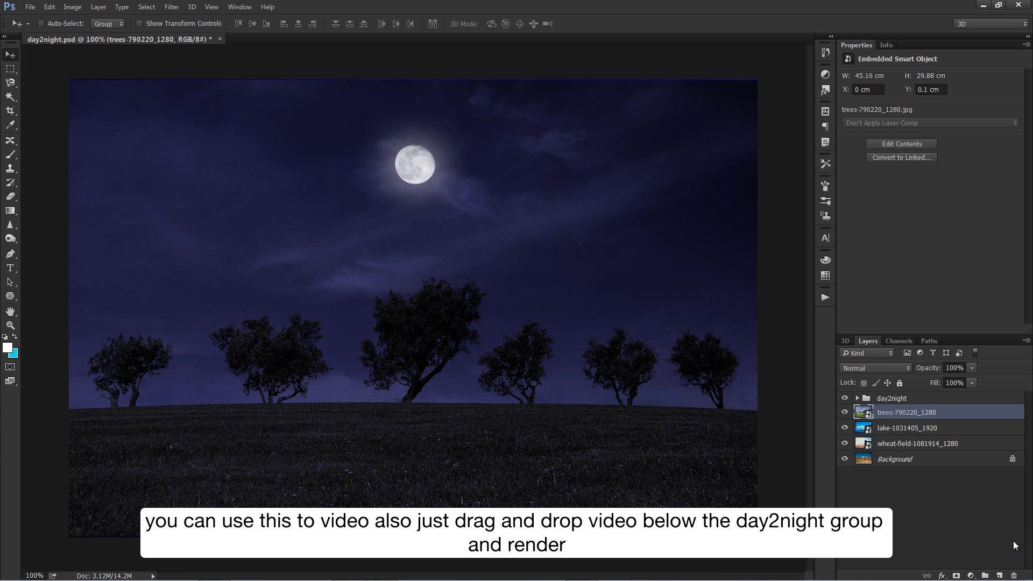